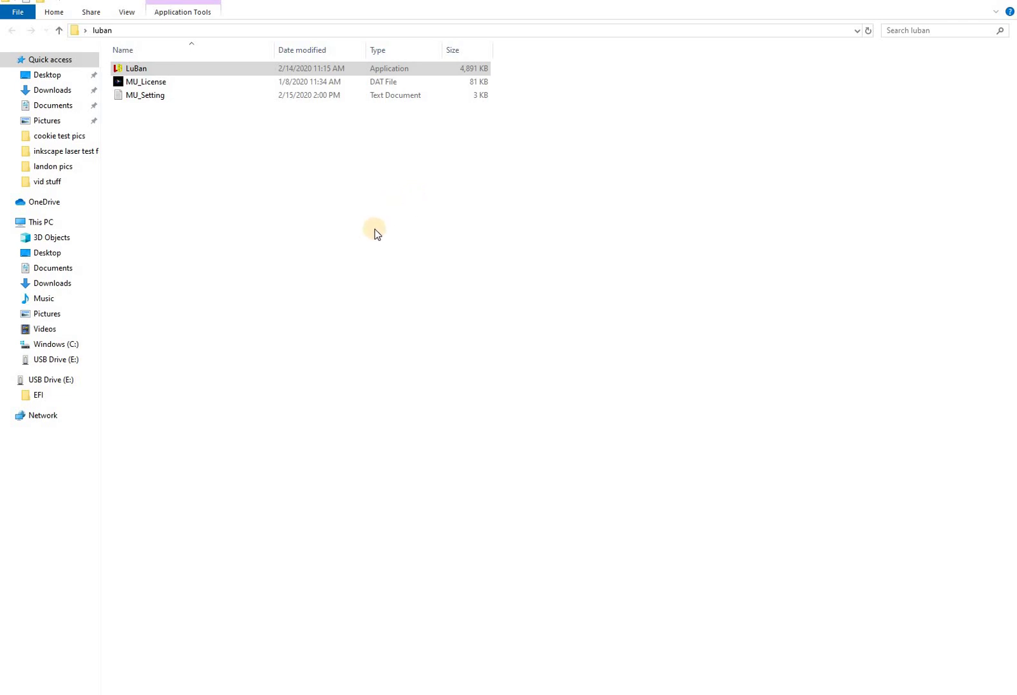
Launch LuBan from the luban folder and maximize its window.
click(140, 70)
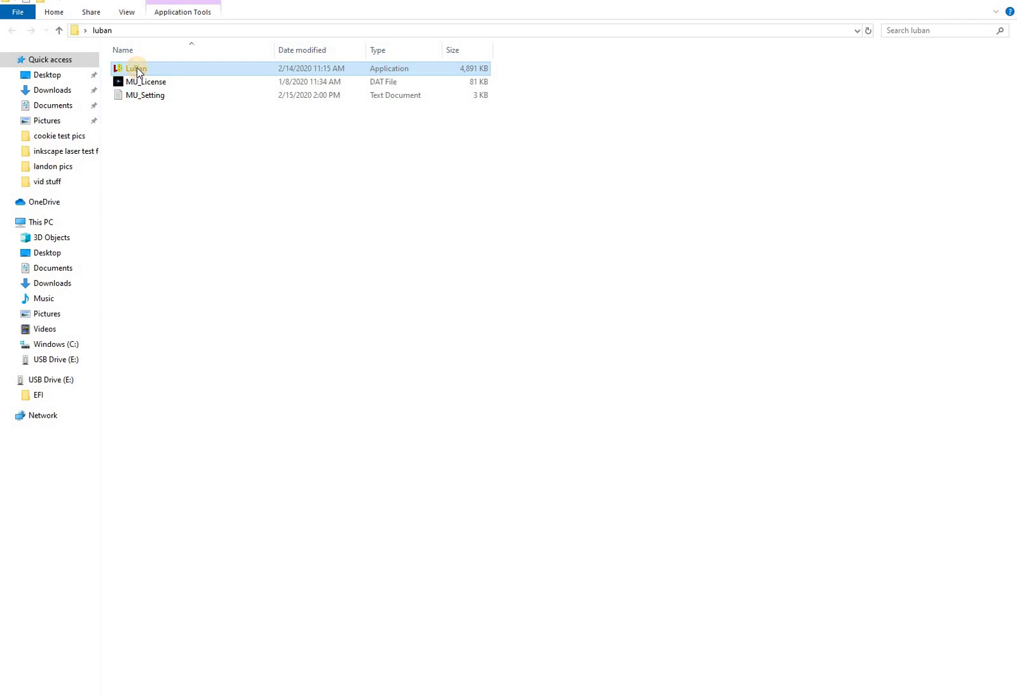
double_click(137, 69)
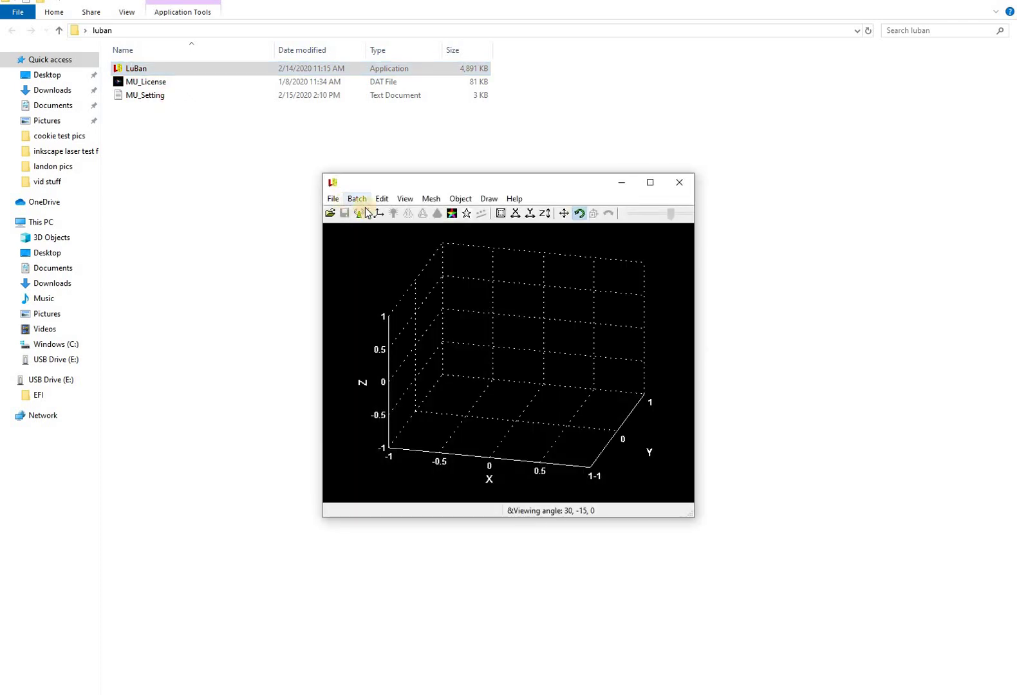
click(650, 184)
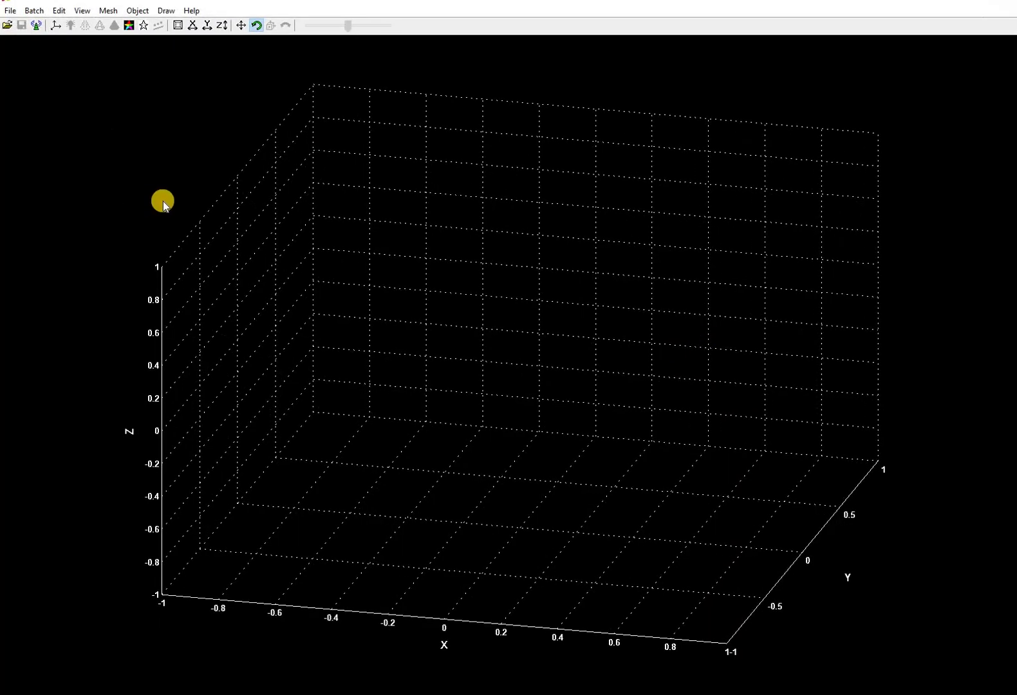
Start creating a Photo magic model and choose the Pillar method.
click(13, 11)
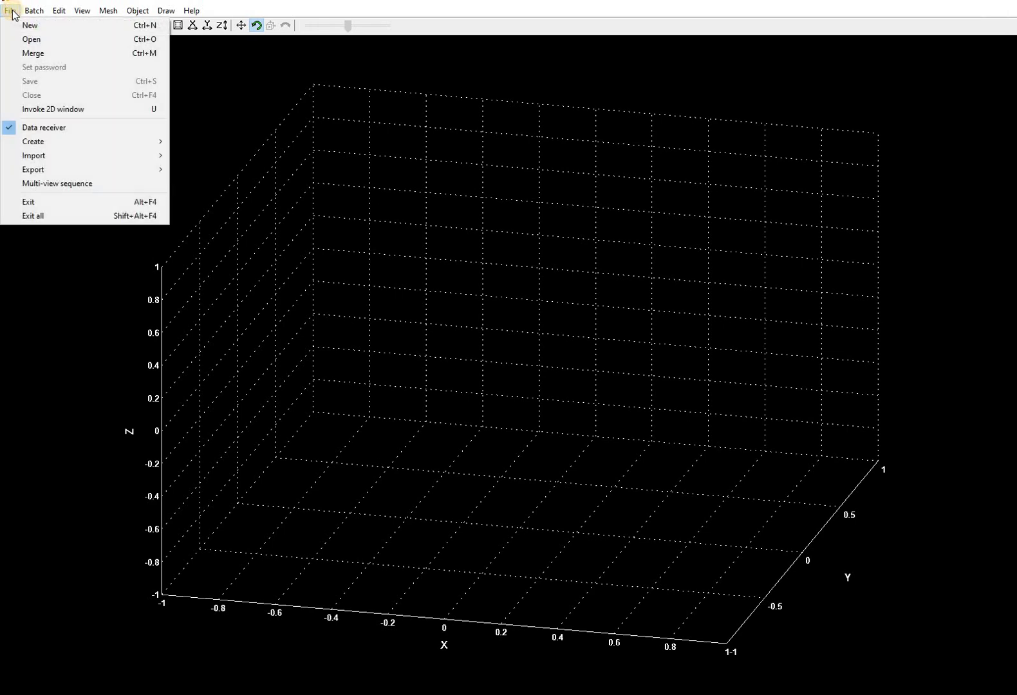
mouse_move(48, 141)
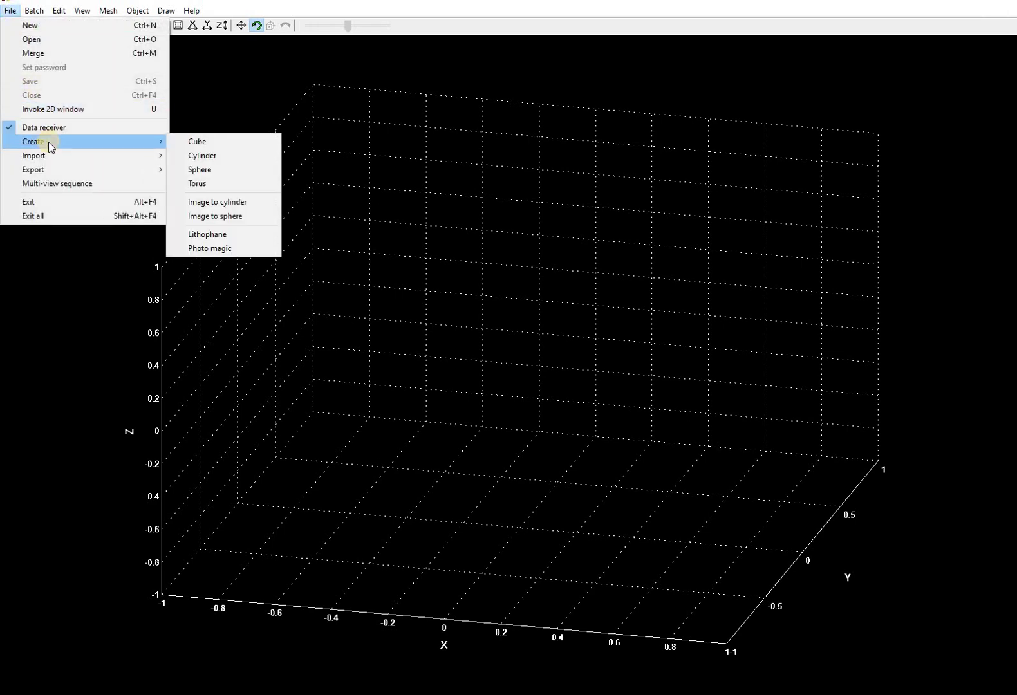
click(219, 250)
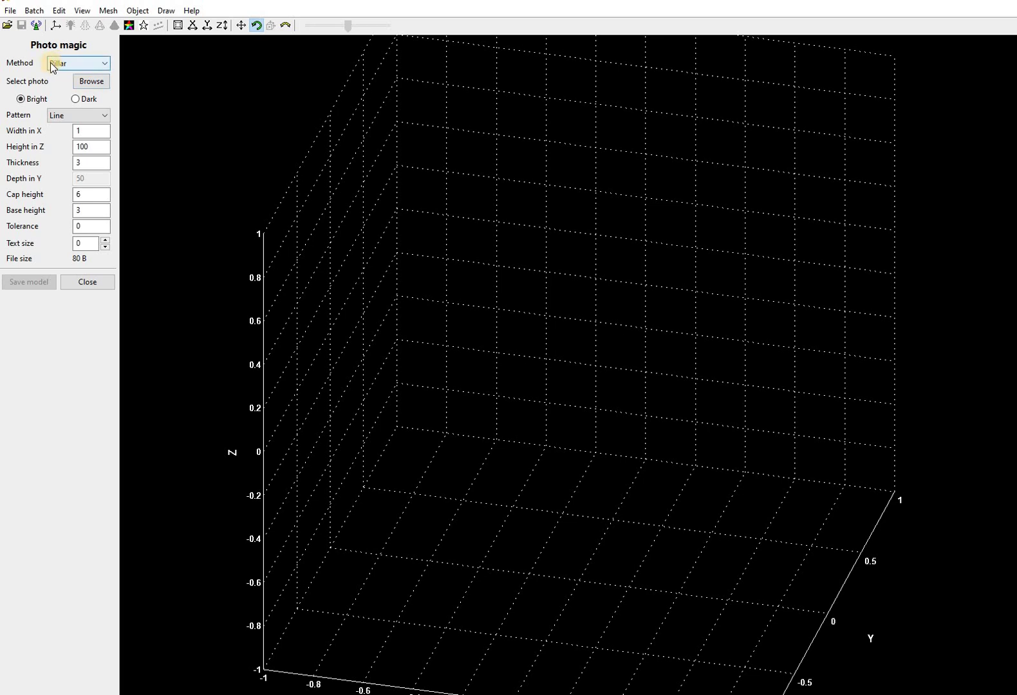
click(105, 64)
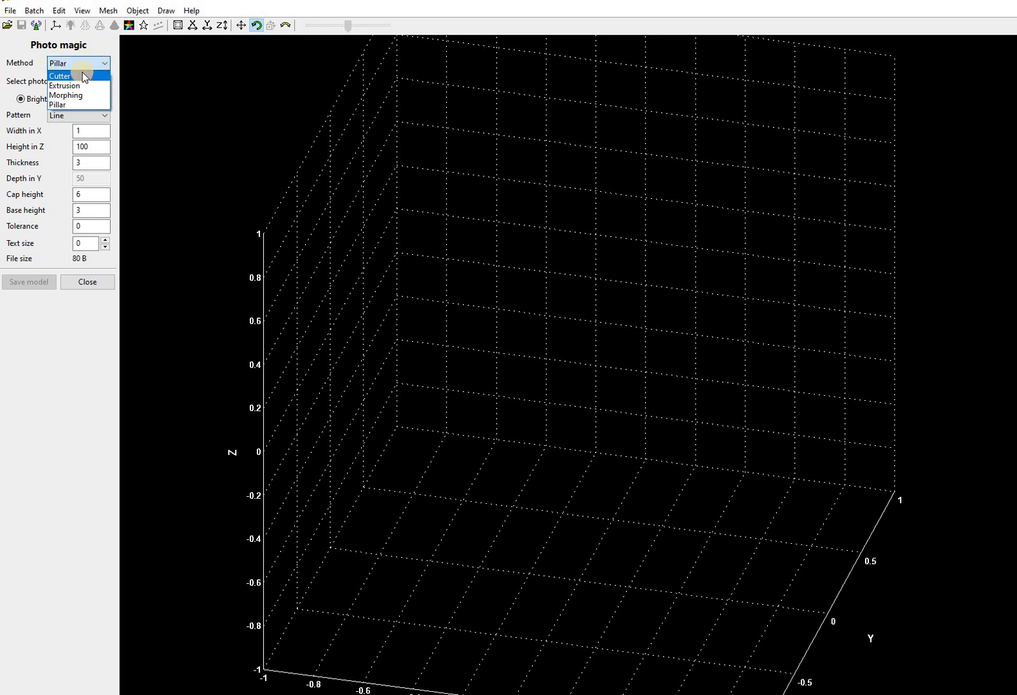
click(72, 104)
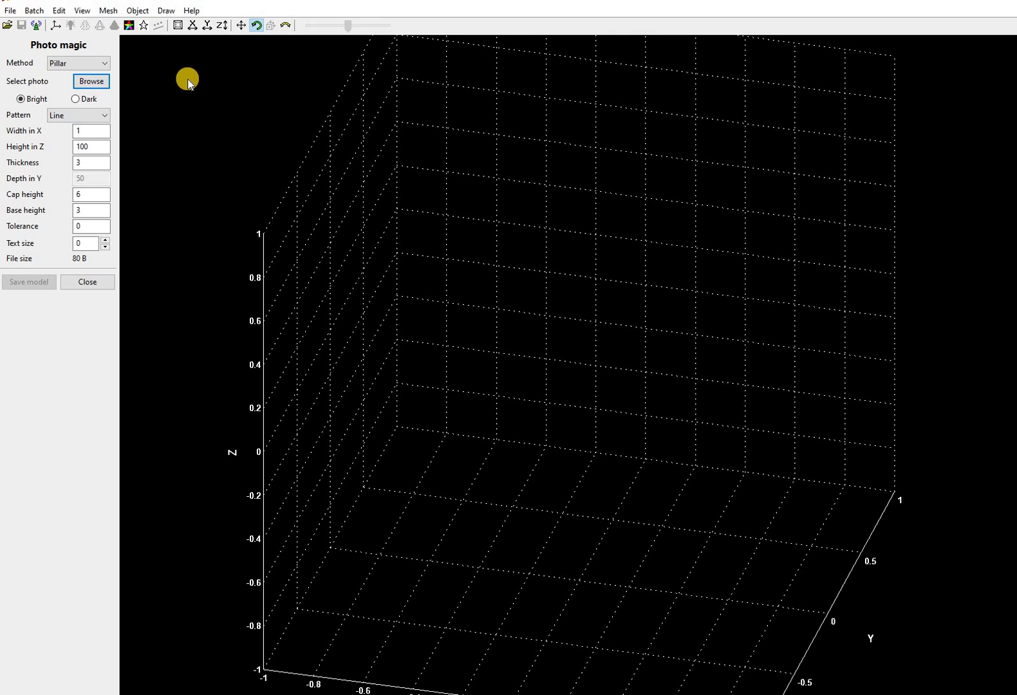
Load the photo 300px-El-dorado-john-wayne-1966 from the vid stuff folder and turn the pillar model to face front.
click(93, 82)
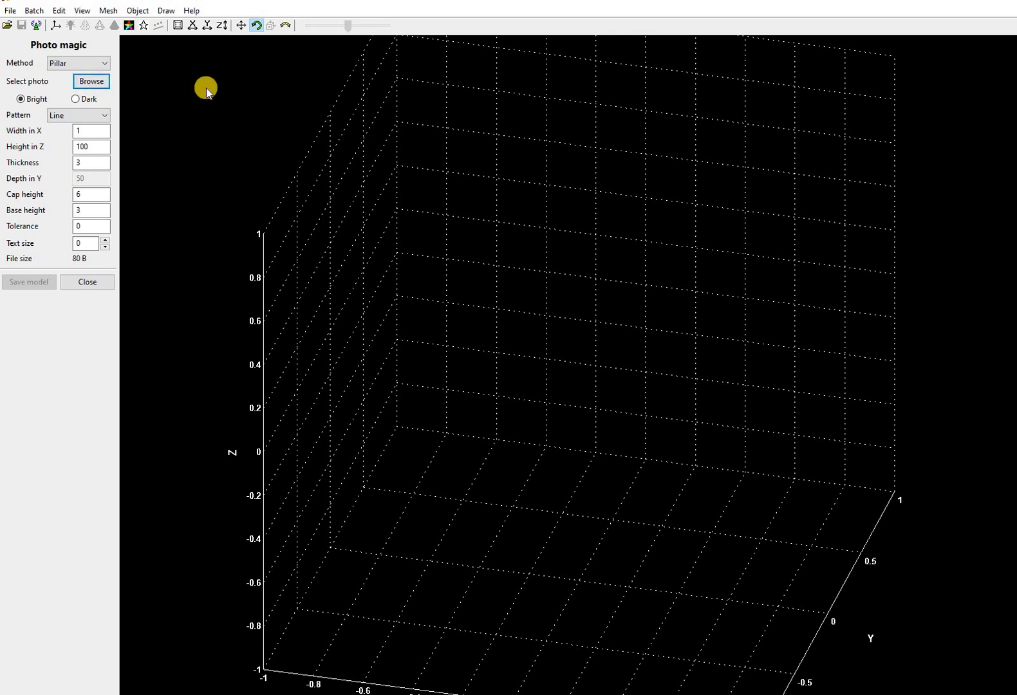
click(92, 84)
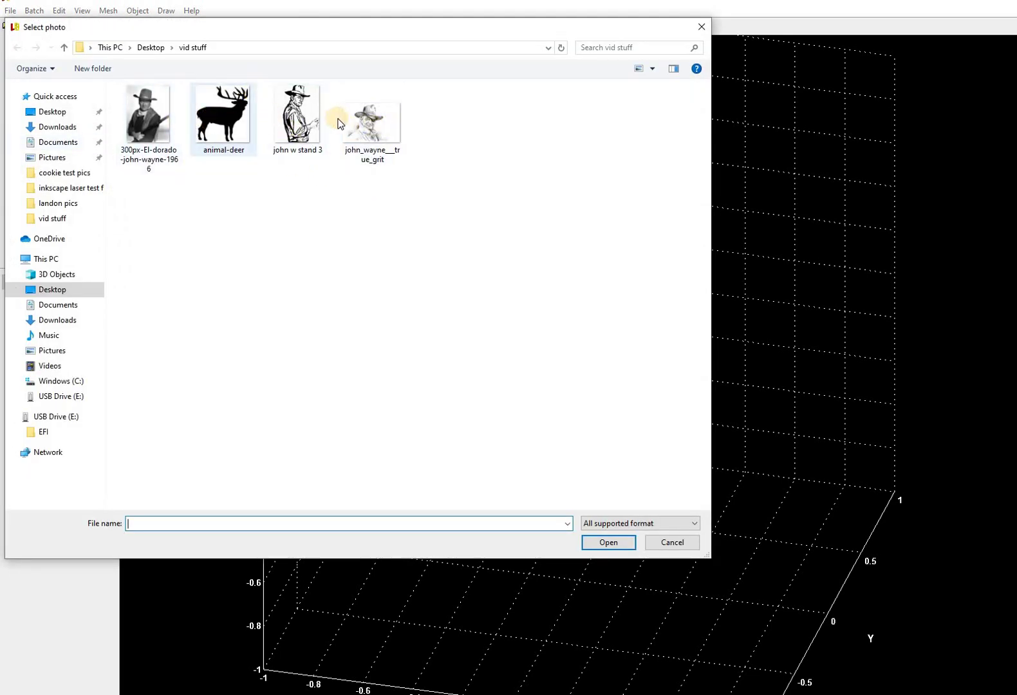
double_click(154, 119)
drag(530, 276, 519, 197)
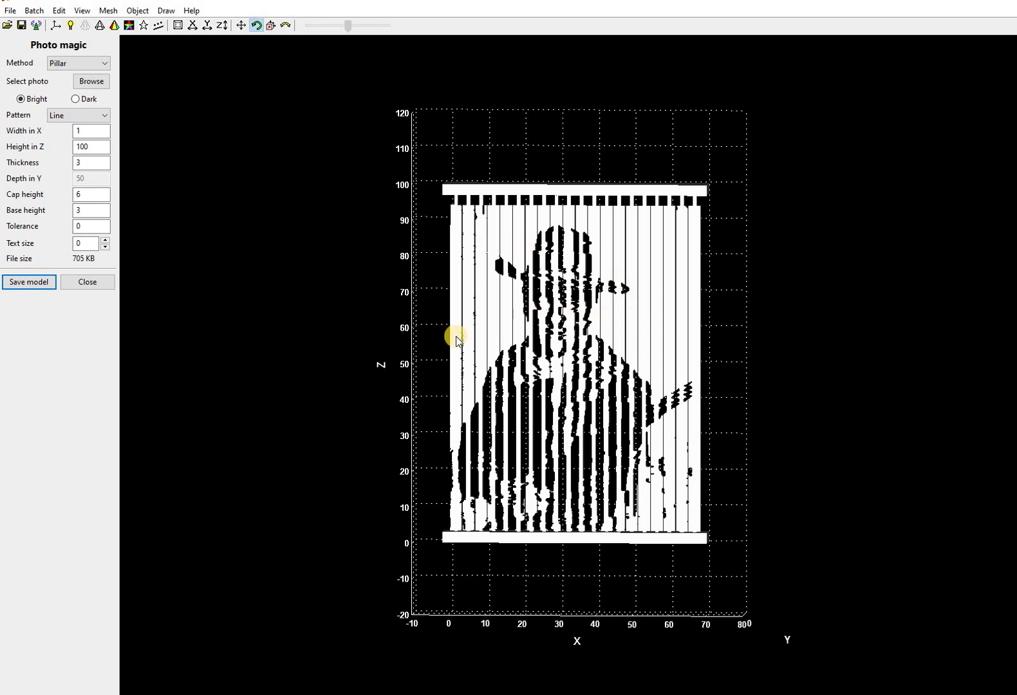
Replace the photo with john w stand 3 and view its pillar model from the front.
click(82, 82)
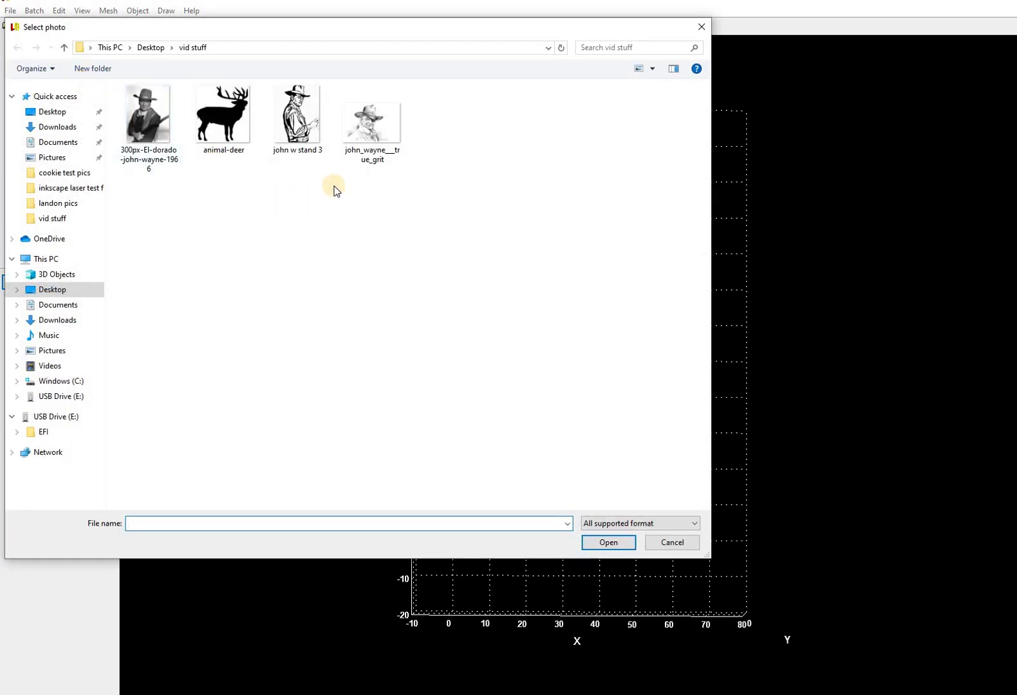
double_click(300, 129)
drag(634, 348, 468, 348)
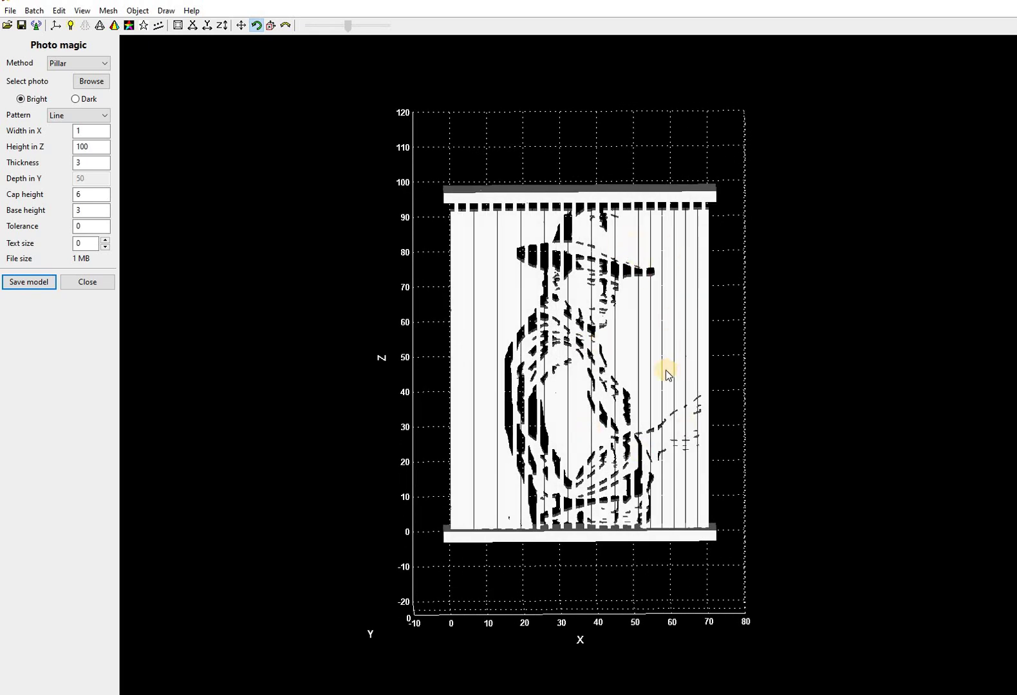
click(682, 316)
drag(681, 316, 610, 307)
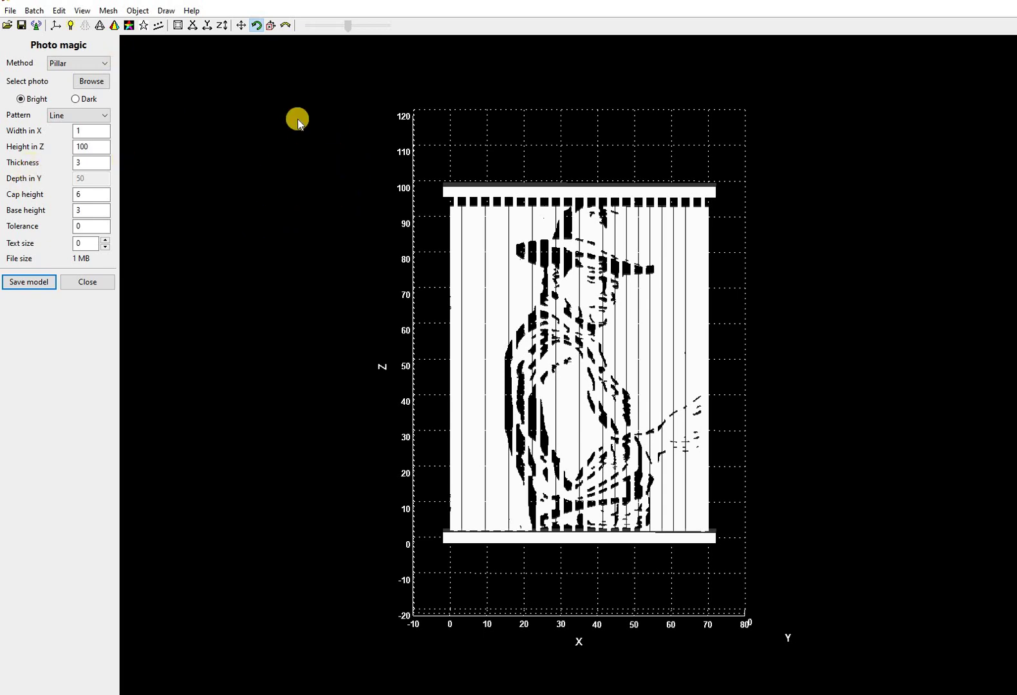
Reload the photo 300px-El-dorado-john-wayne-1966 and set the pillar width in X to 0.5.
click(95, 82)
double_click(187, 164)
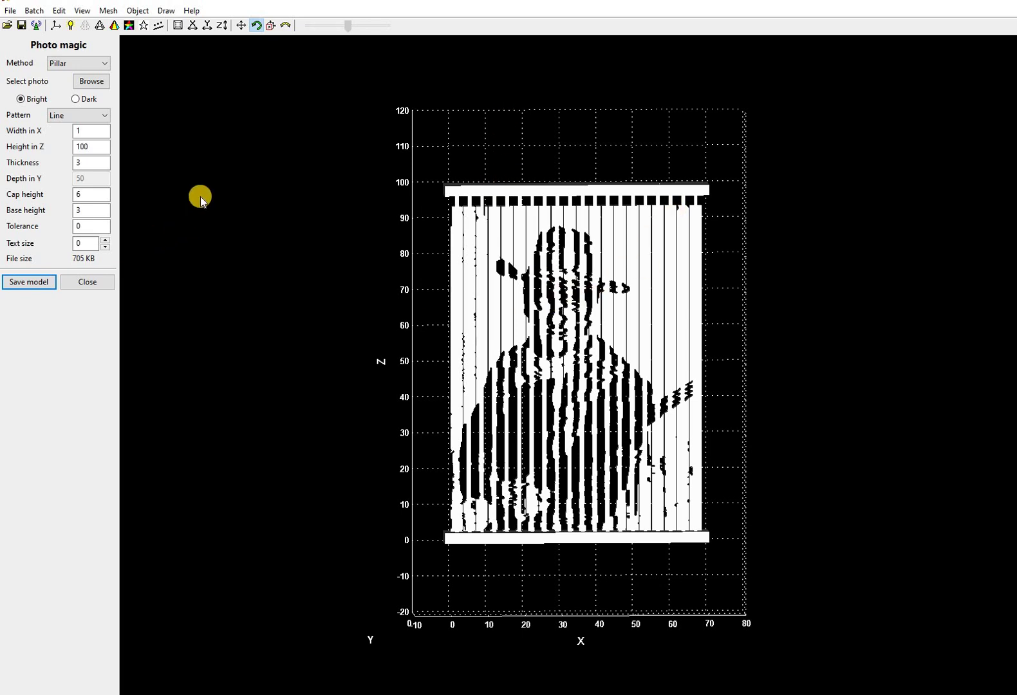
click(89, 133)
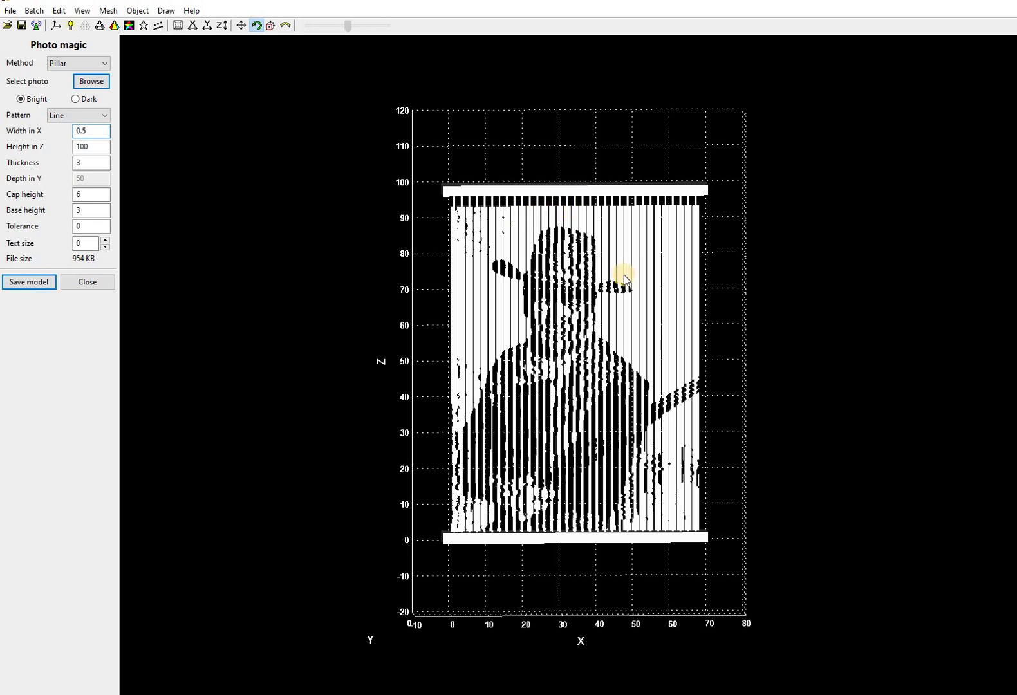
drag(620, 245, 527, 261)
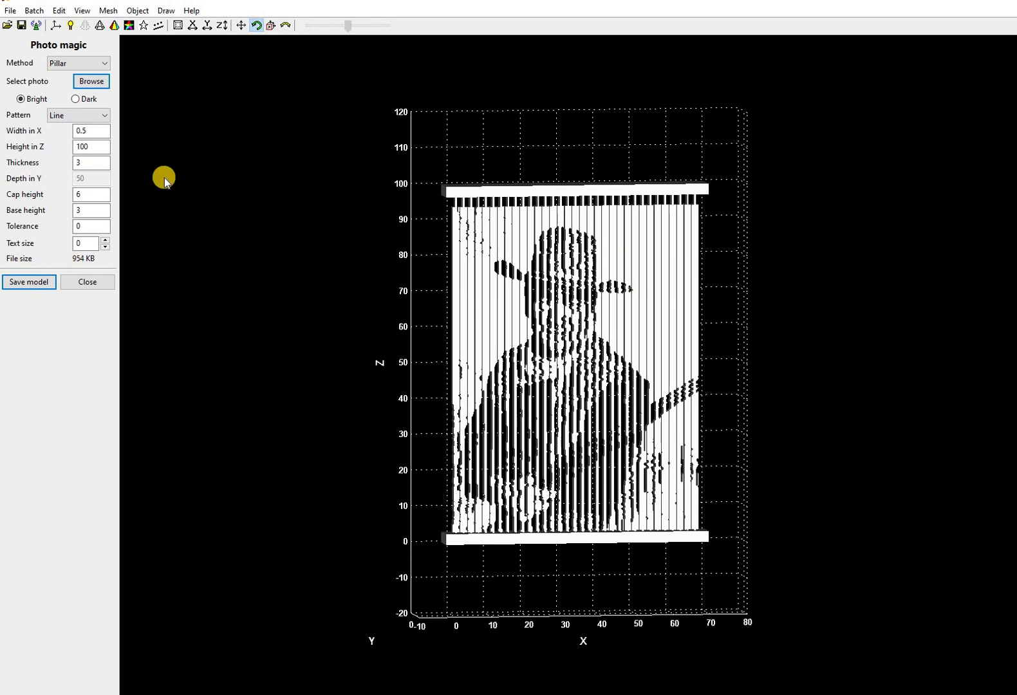
Load john w stand 3 again and set the pillar width in X to 1 to compare the detail.
click(100, 81)
double_click(296, 116)
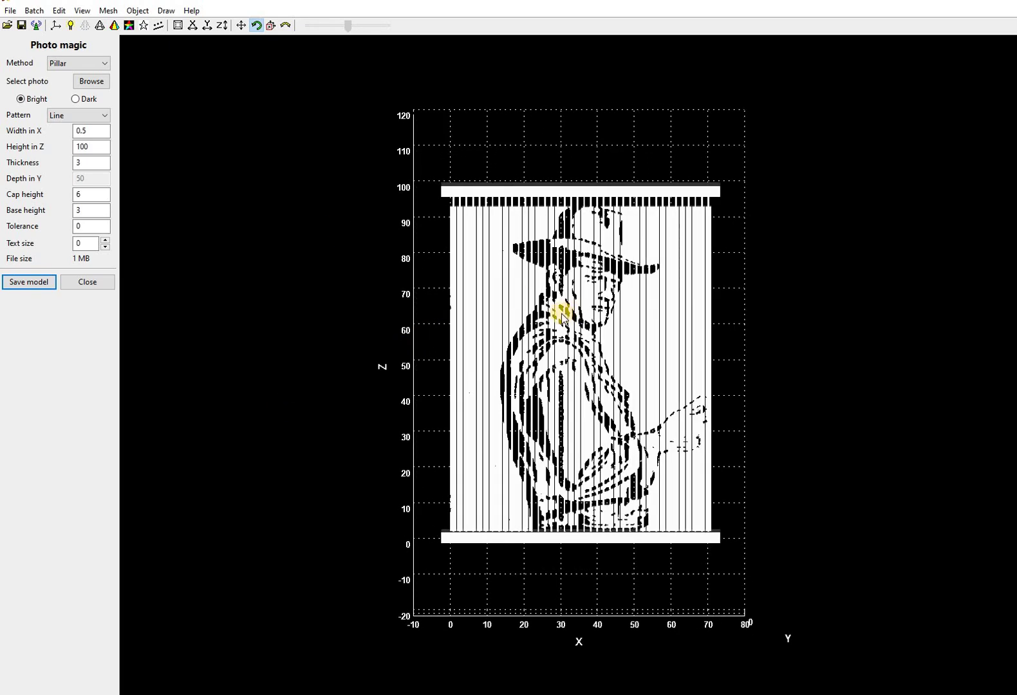
click(78, 132)
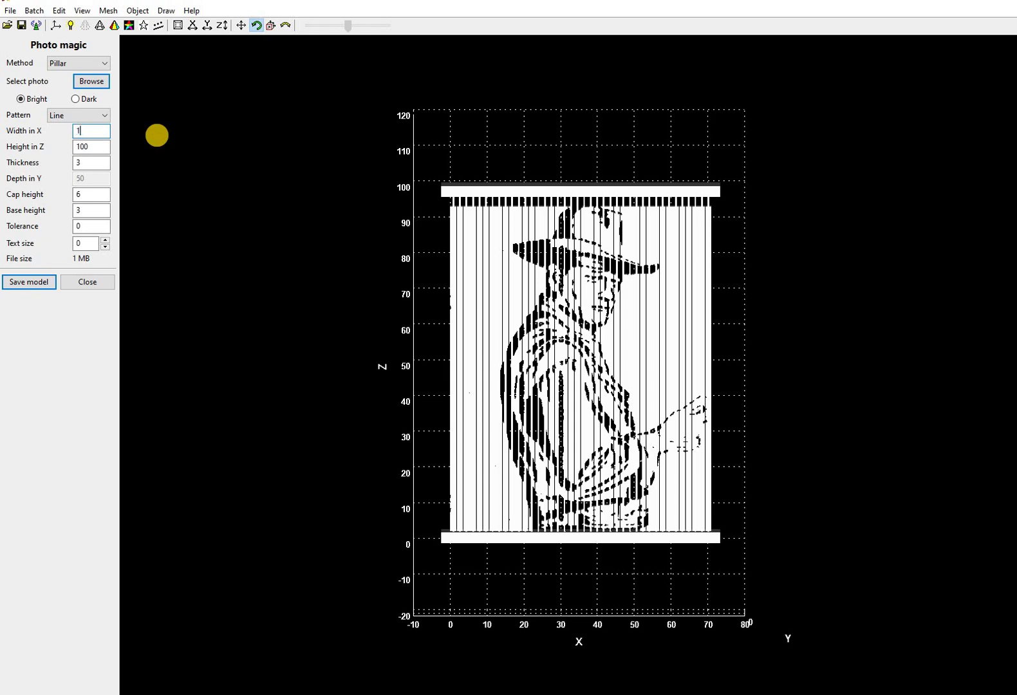
text(1)
key(Return)
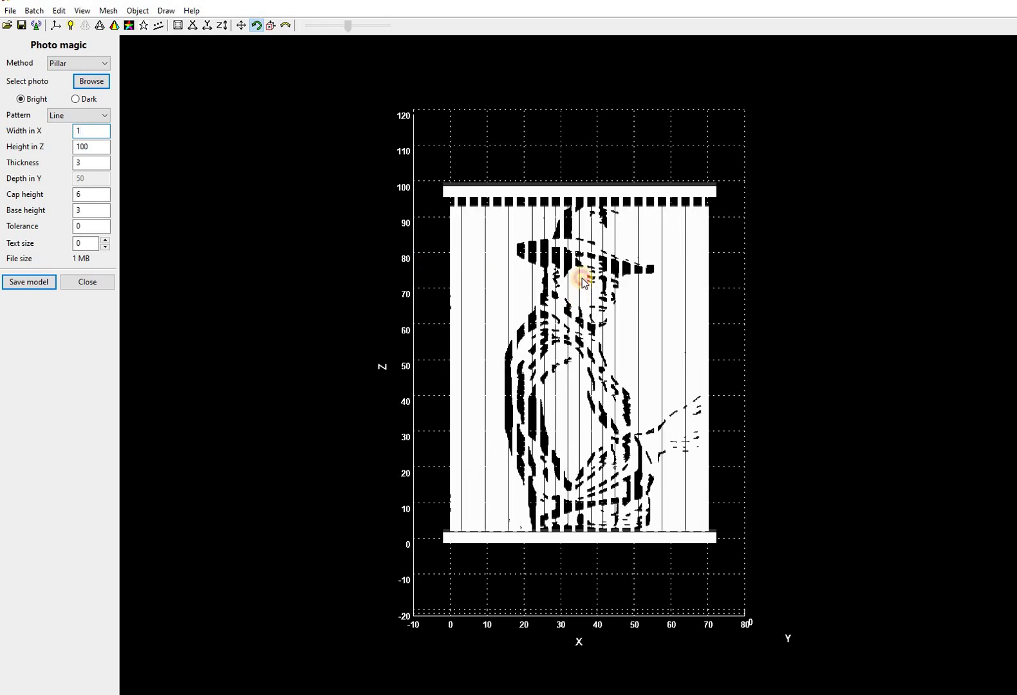
drag(581, 268, 316, 300)
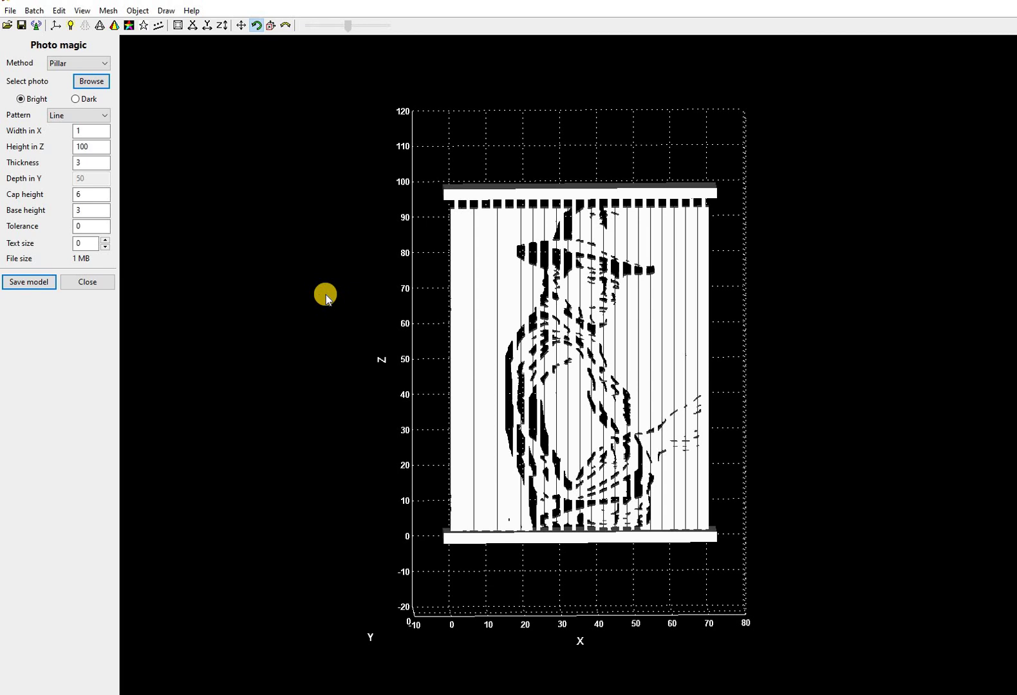
Load the animal-deer picture and set the pillar width in X to 0.5.
click(92, 81)
click(233, 124)
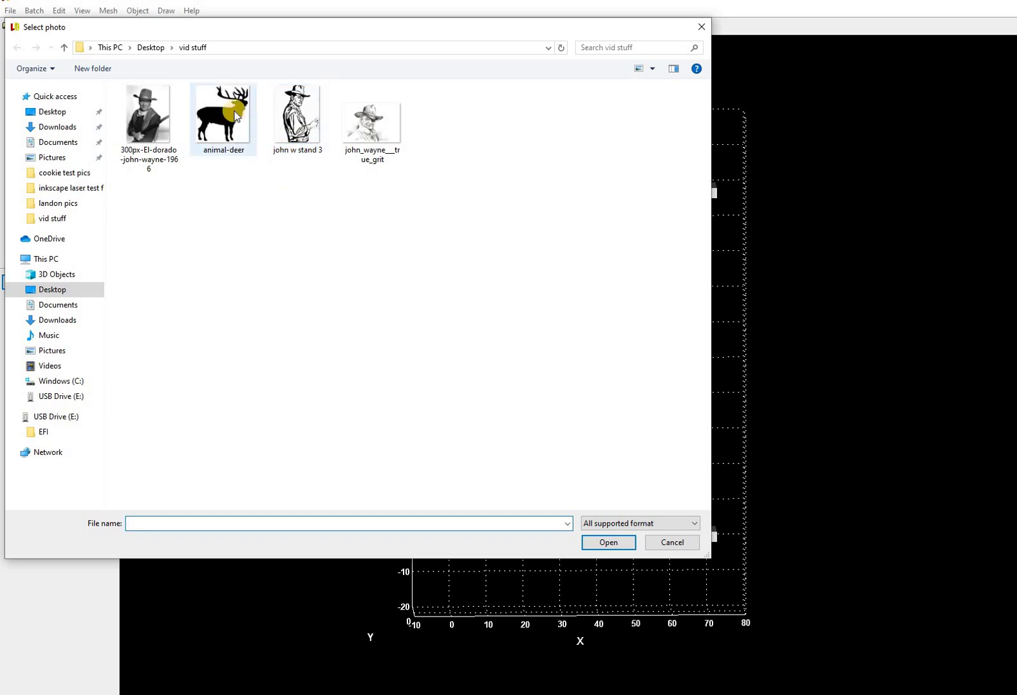
click(608, 542)
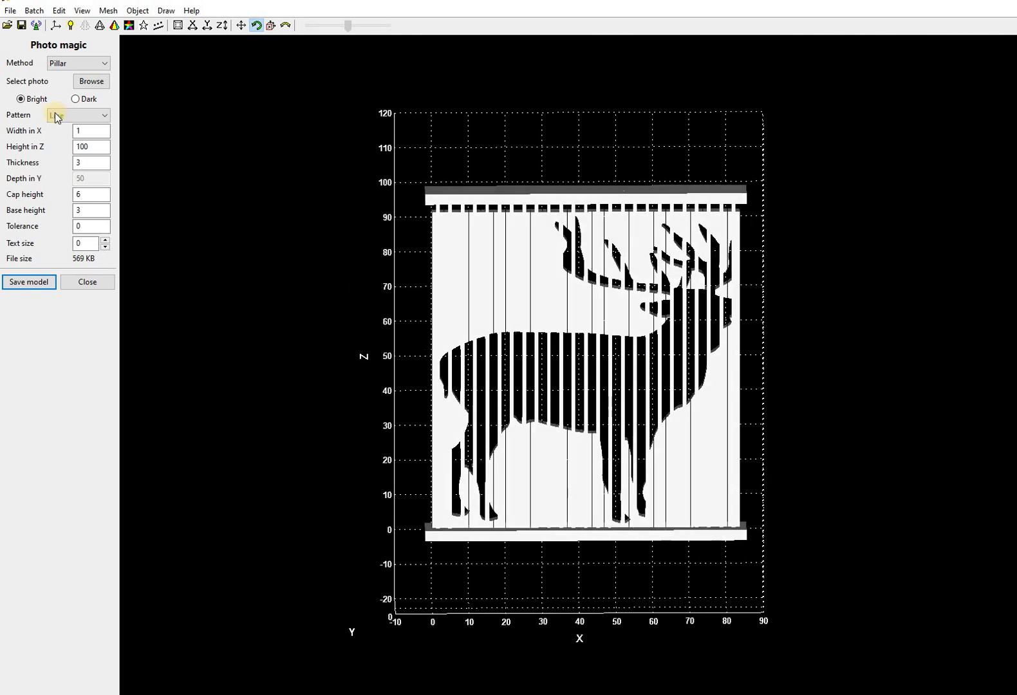
drag(88, 130, 64, 134)
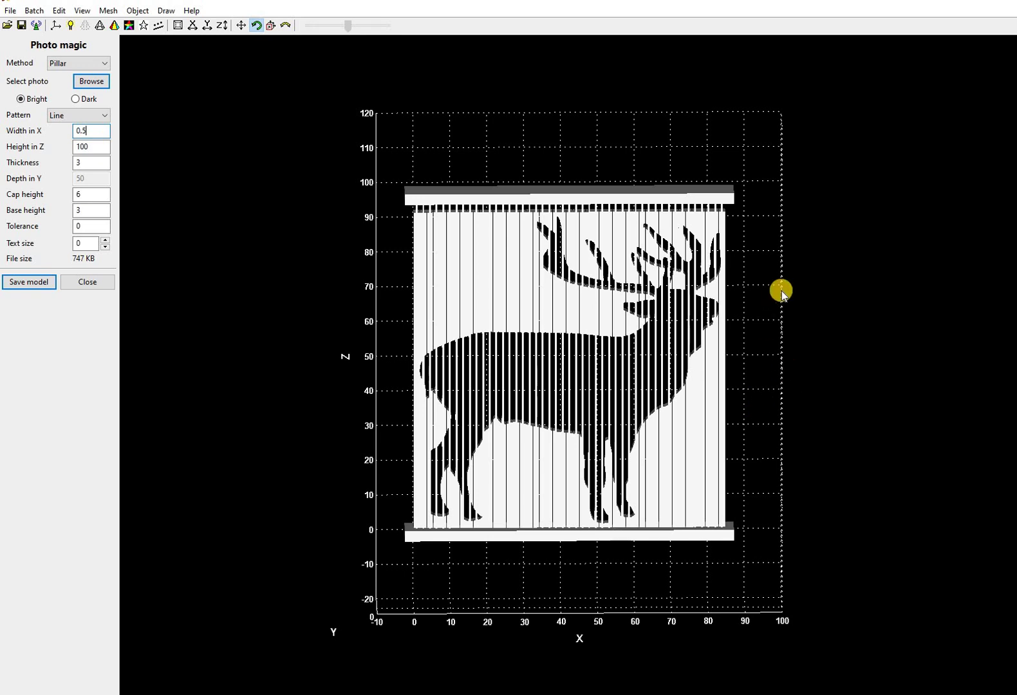
Switch the source photo back to john w stand 3 and turn the pillar model toward the front.
click(92, 81)
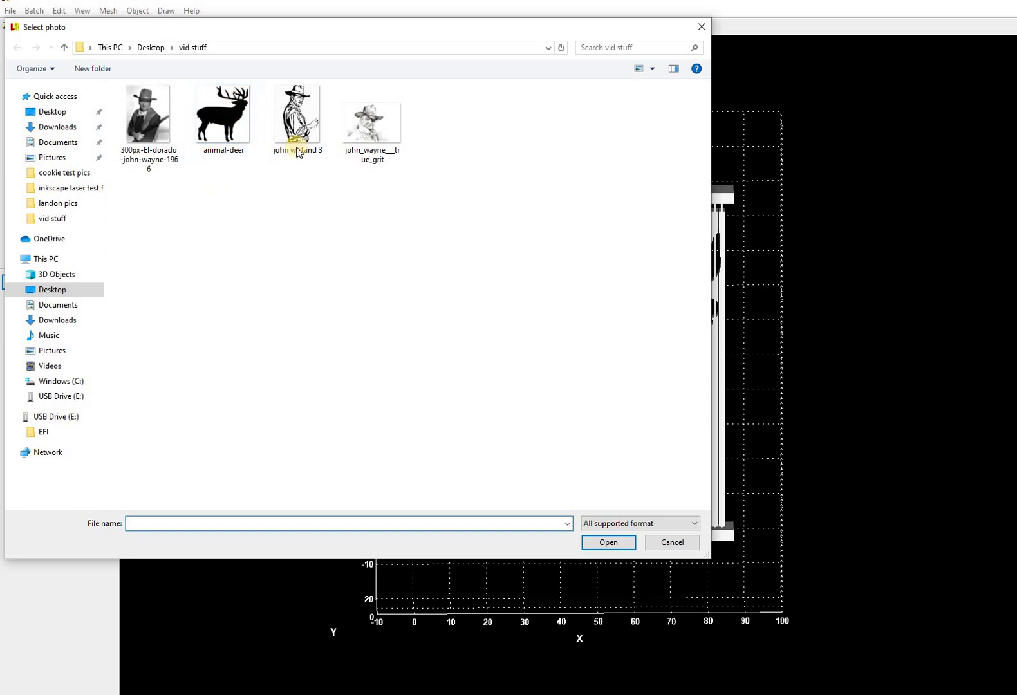
double_click(296, 125)
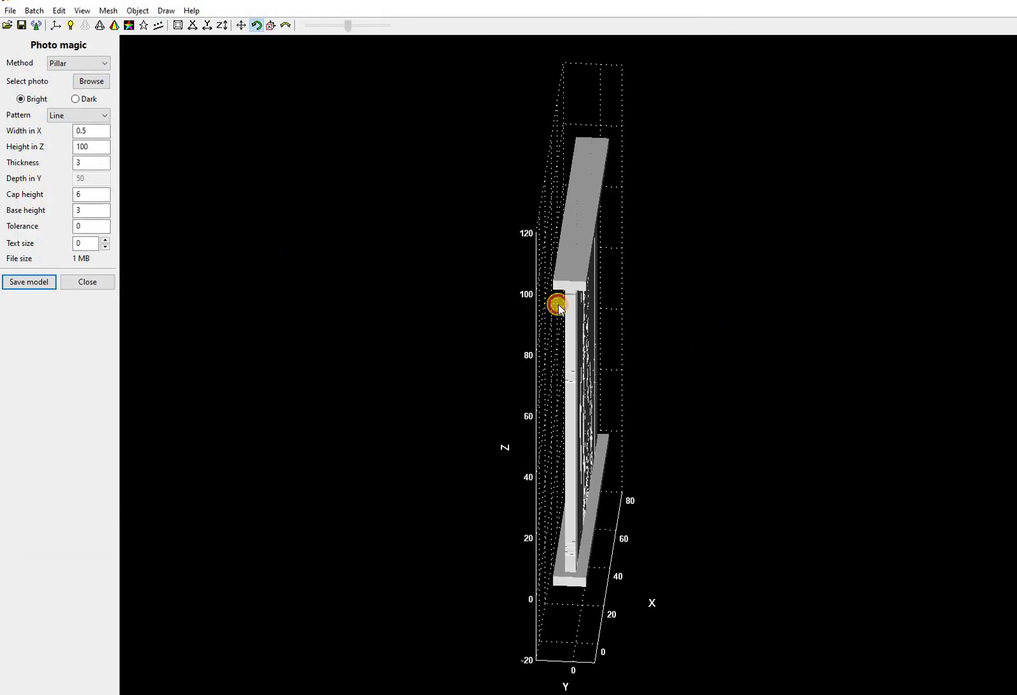
drag(590, 322, 611, 325)
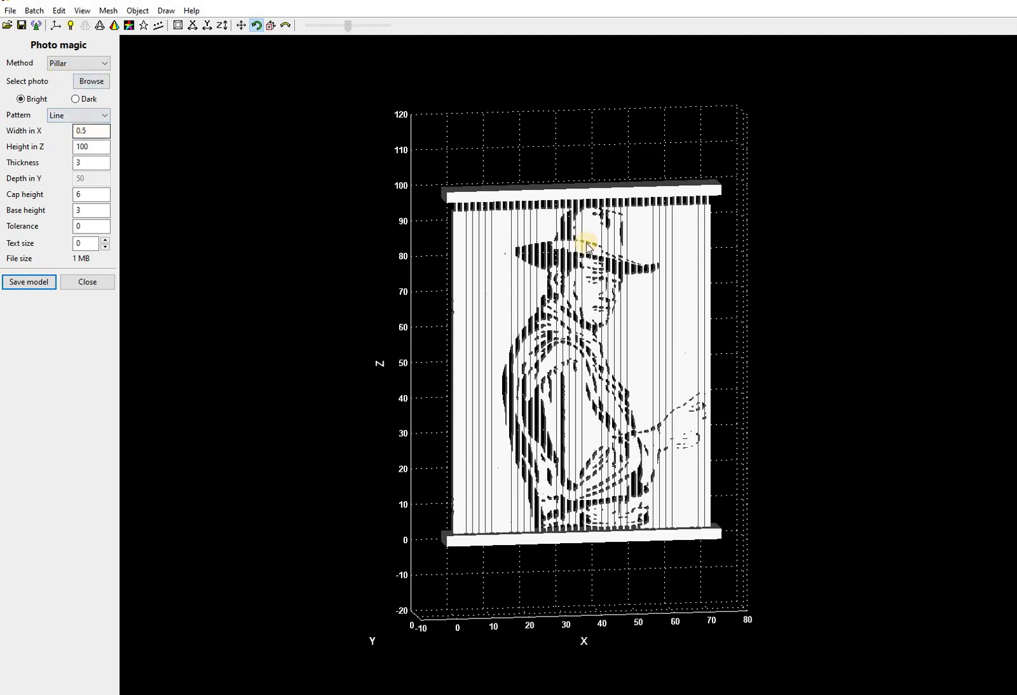
Examine the pillar model's cap, base and pillars from the front, the side and oblique angles.
drag(595, 244, 453, 221)
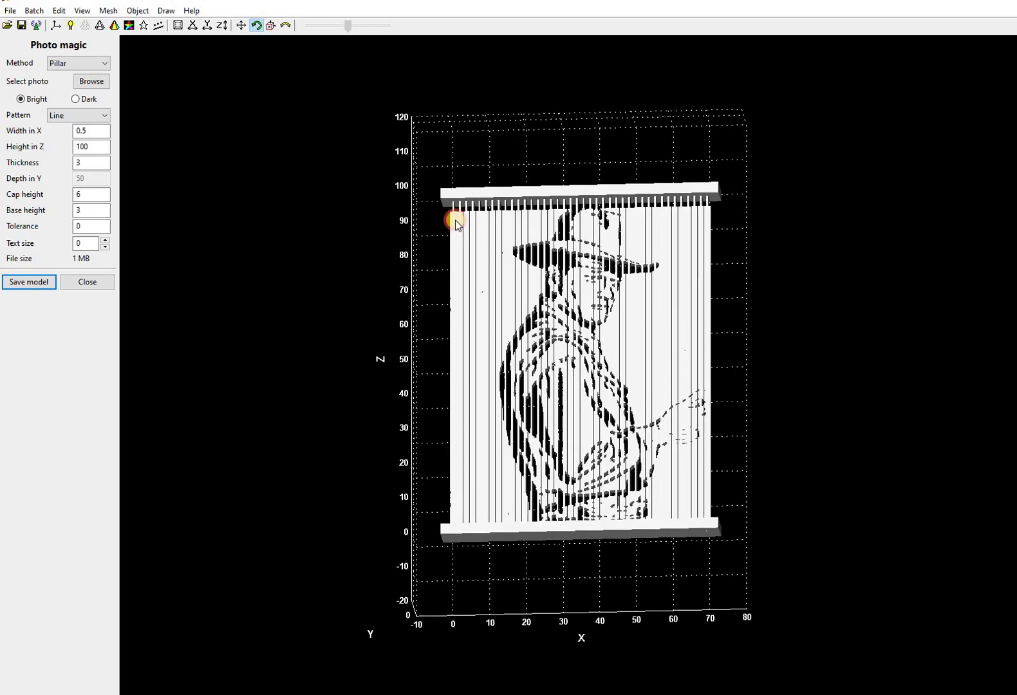
mouse_move(627, 276)
mouse_down()
mouse_move(653, 277)
mouse_move(647, 268)
mouse_up()
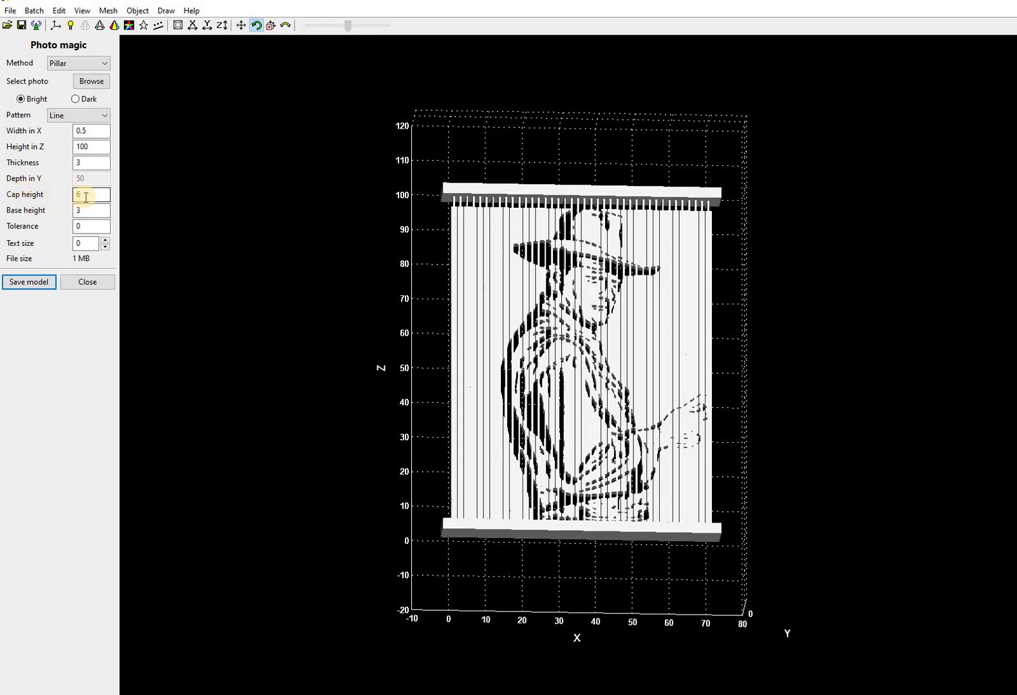
click(584, 227)
click(500, 214)
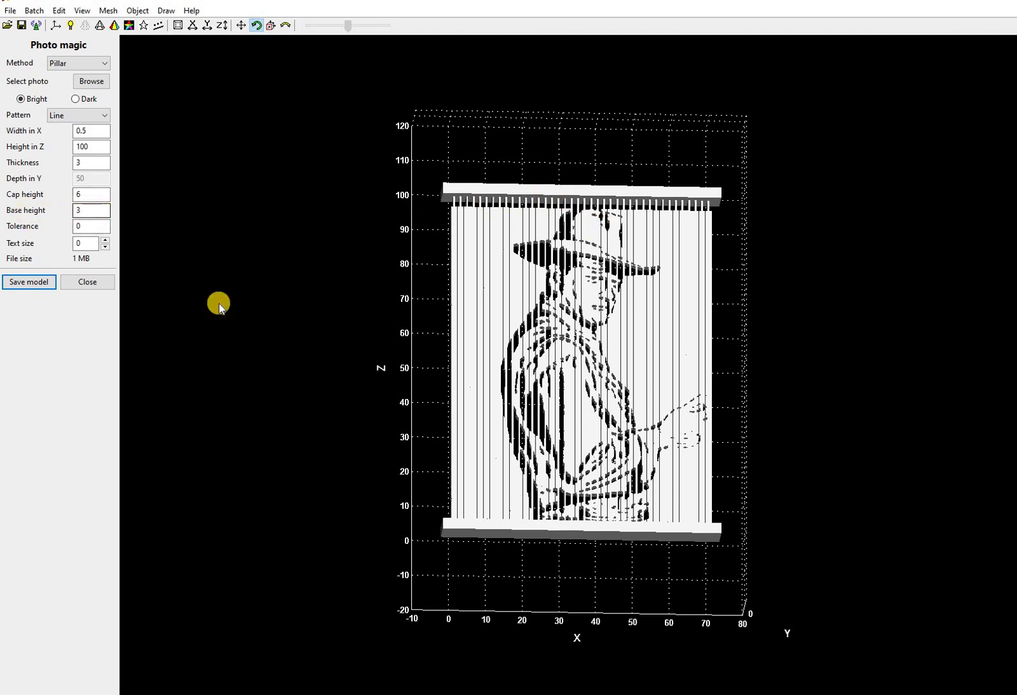
mouse_move(477, 529)
mouse_down()
mouse_move(472, 552)
mouse_move(473, 538)
mouse_up()
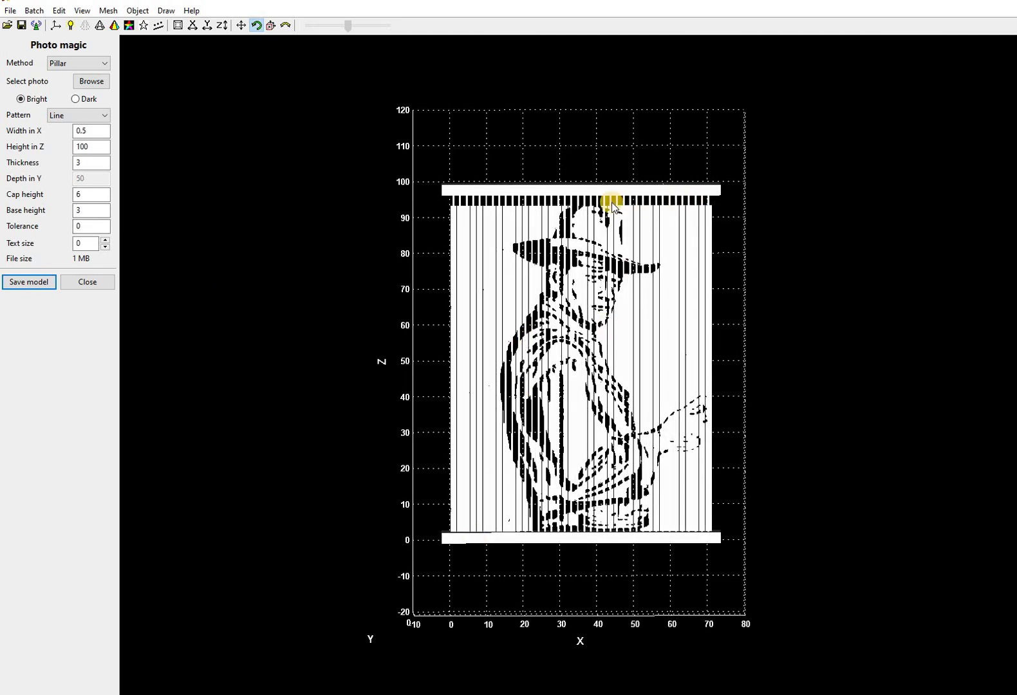
drag(776, 275, 499, 332)
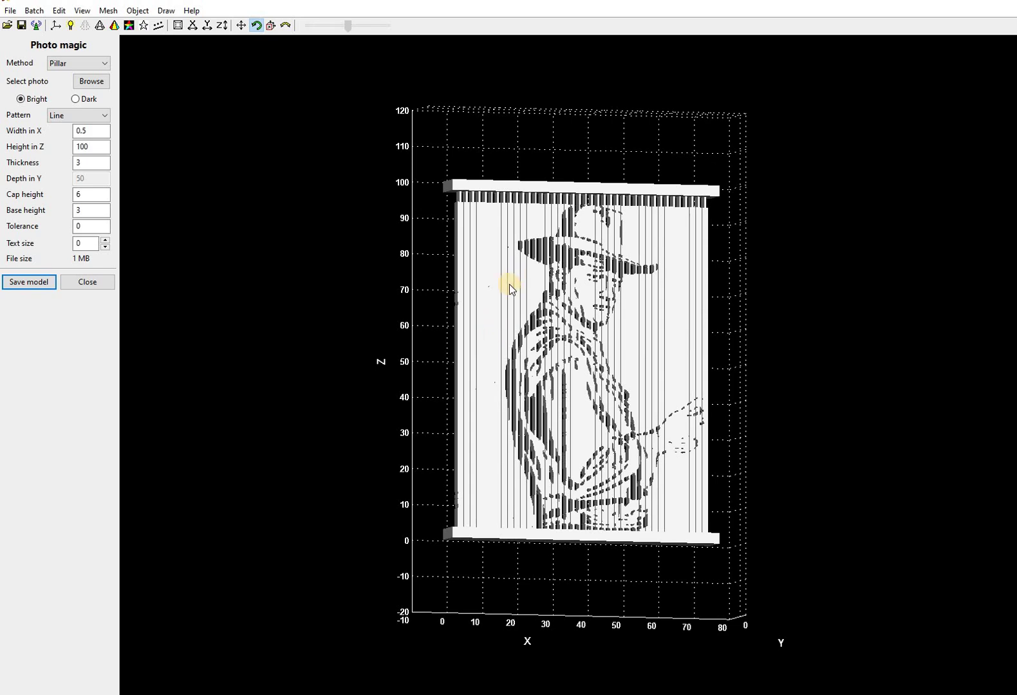
drag(576, 395, 600, 185)
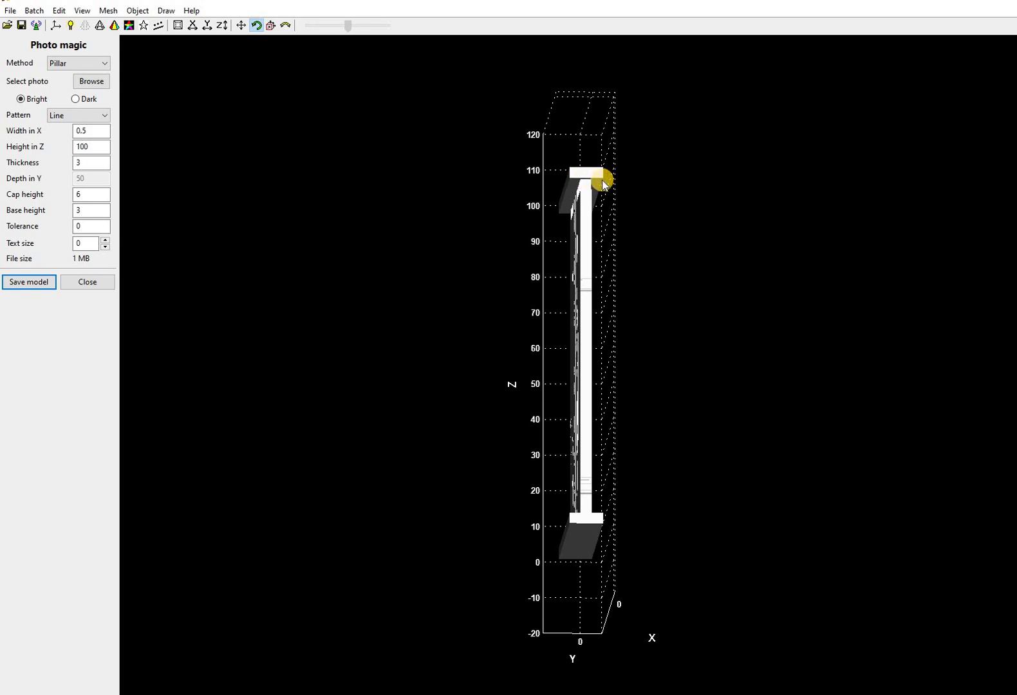
mouse_move(662, 266)
mouse_down()
mouse_move(544, 253)
mouse_move(737, 272)
mouse_move(630, 276)
mouse_move(671, 274)
mouse_move(659, 284)
mouse_move(664, 279)
mouse_move(665, 320)
mouse_move(584, 302)
mouse_up()
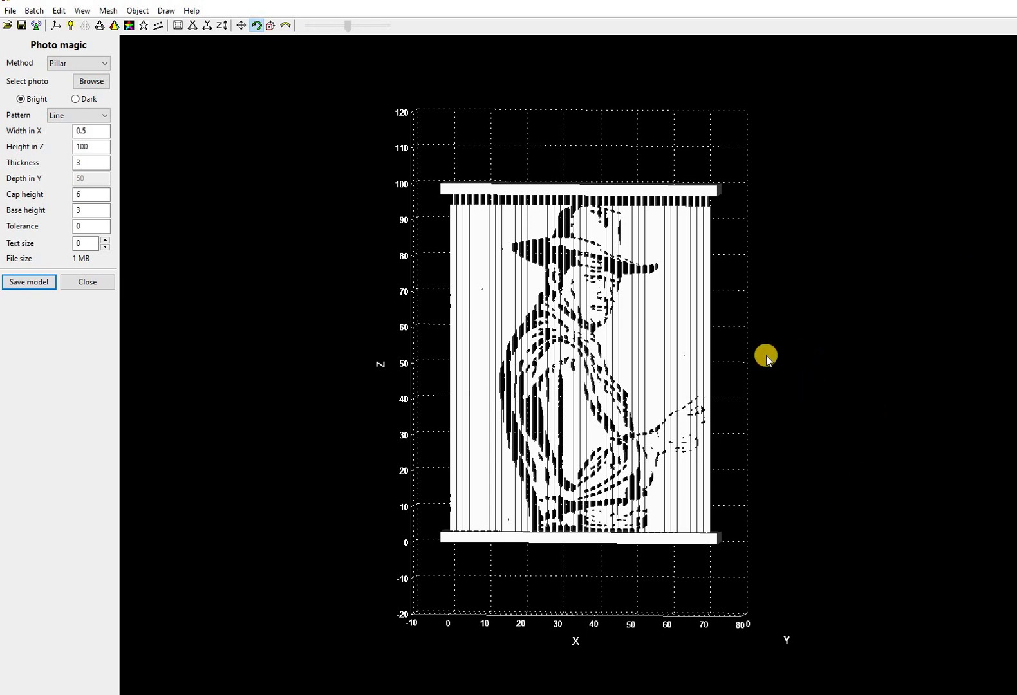
mouse_move(591, 325)
mouse_down()
mouse_move(651, 324)
mouse_move(577, 318)
mouse_move(623, 325)
mouse_move(608, 322)
mouse_up()
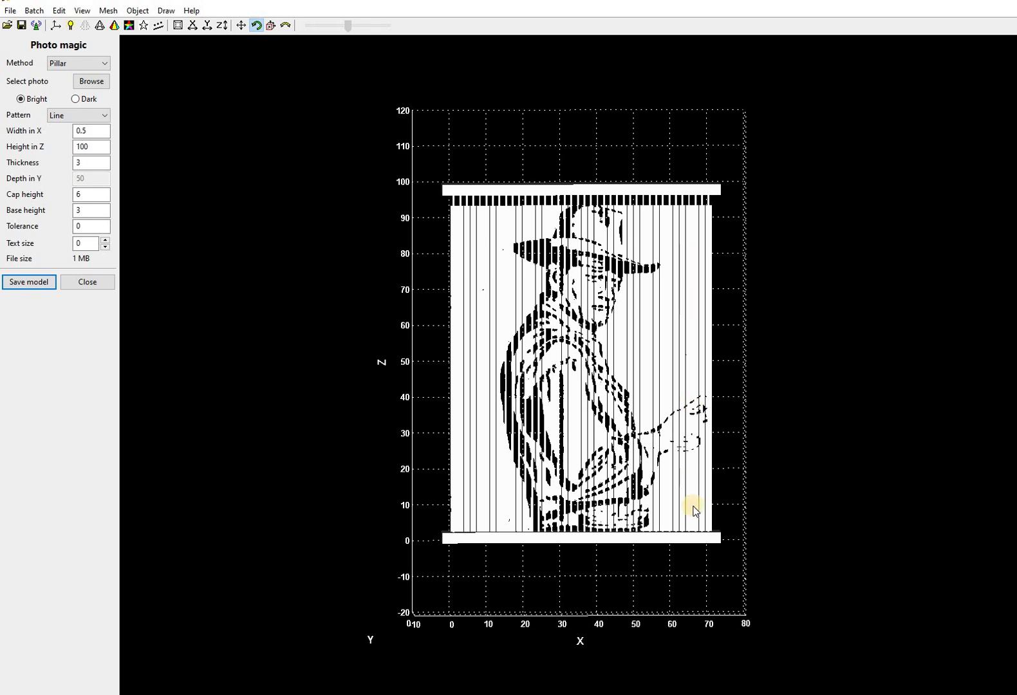
Export the front-facing pillar model as an STL file named jw3 in the vid stuff folder.
drag(656, 398, 634, 384)
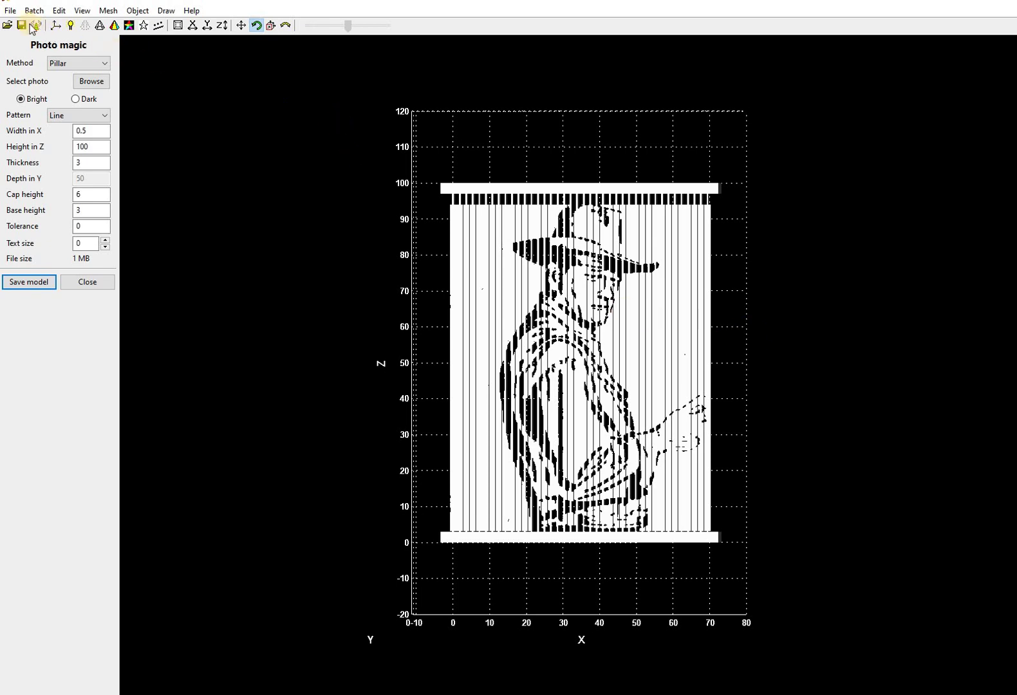
click(11, 11)
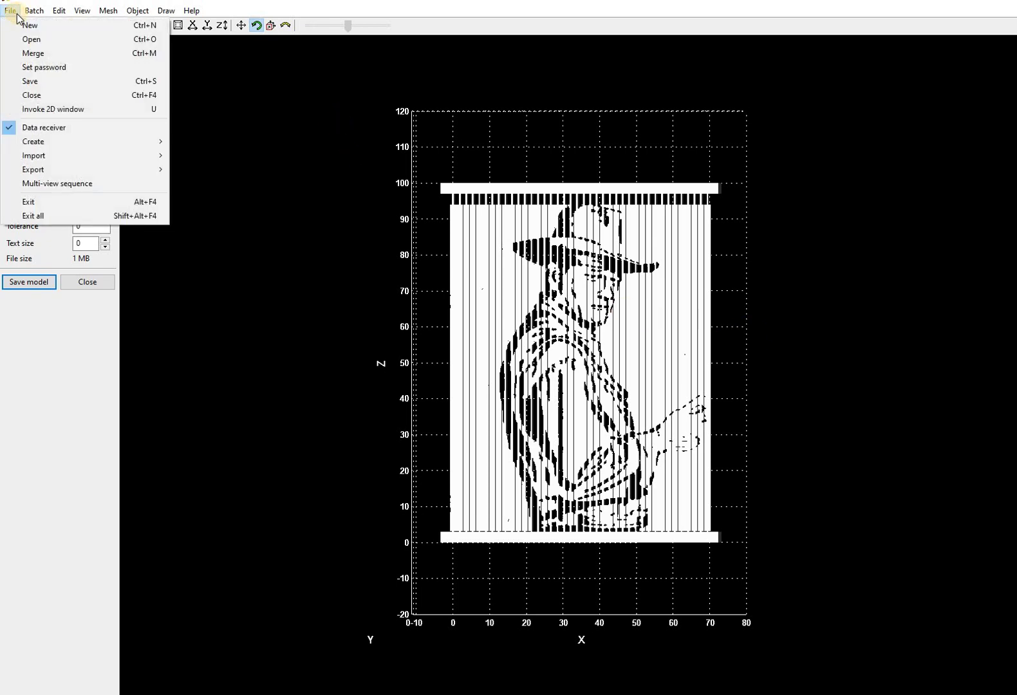
mouse_move(67, 168)
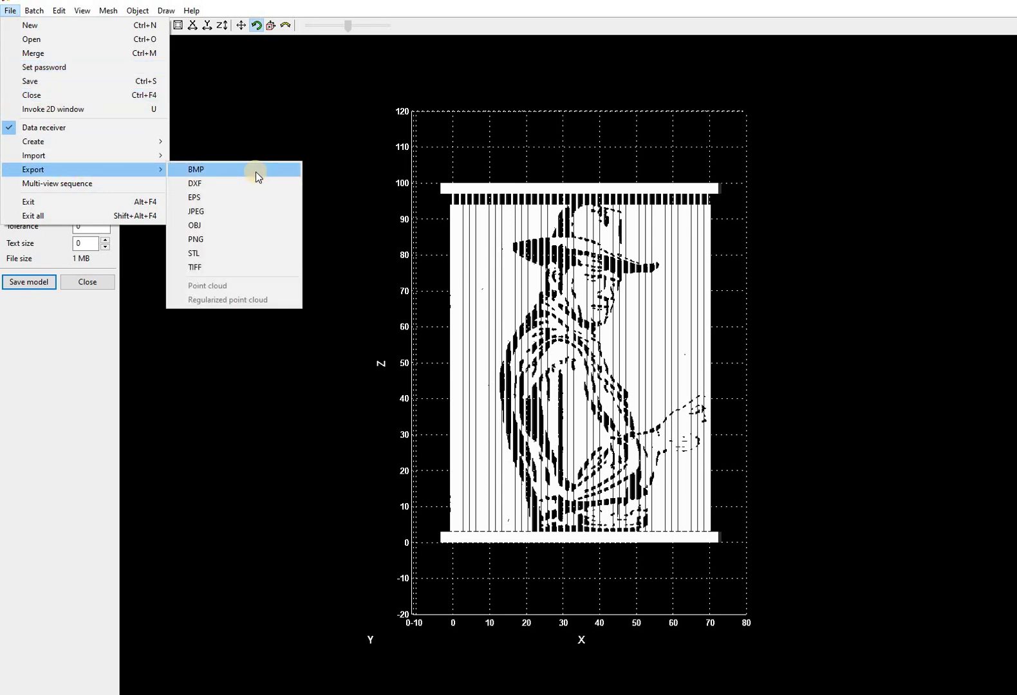
click(217, 253)
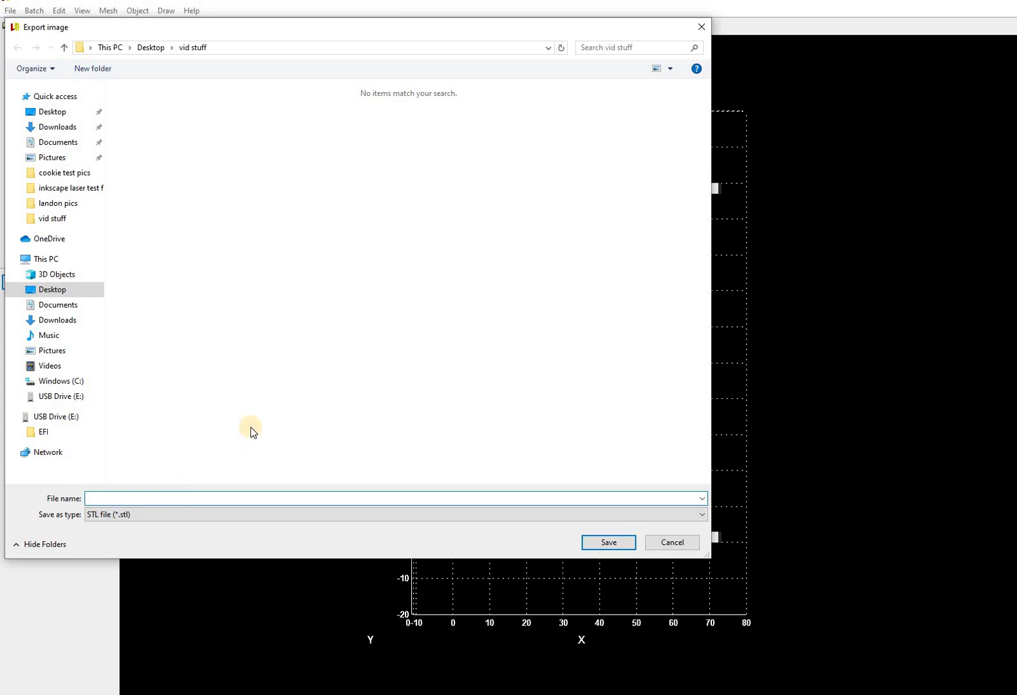
text(jw3)
click(594, 544)
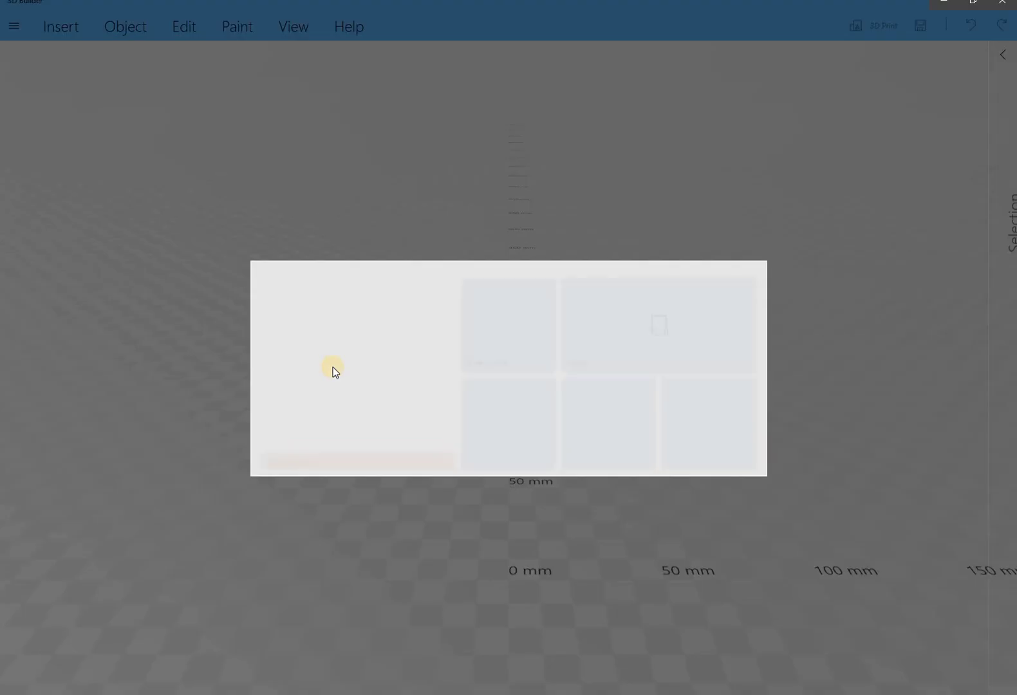
In 3D Builder, load jw3 from the Desktop's vid stuff folder and import the model in millimetres.
click(670, 322)
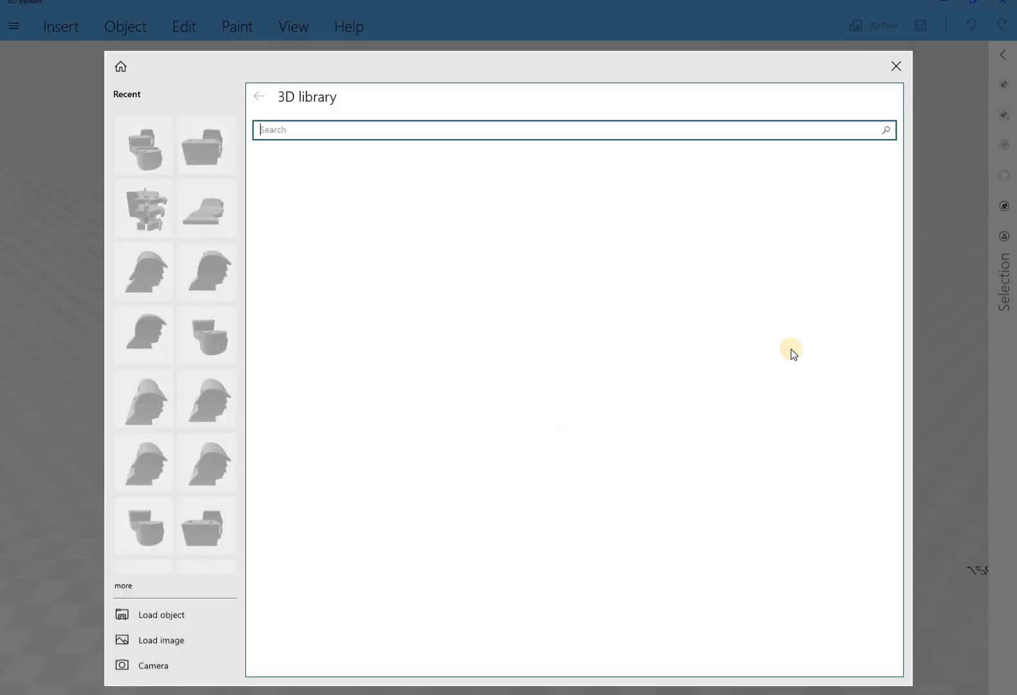
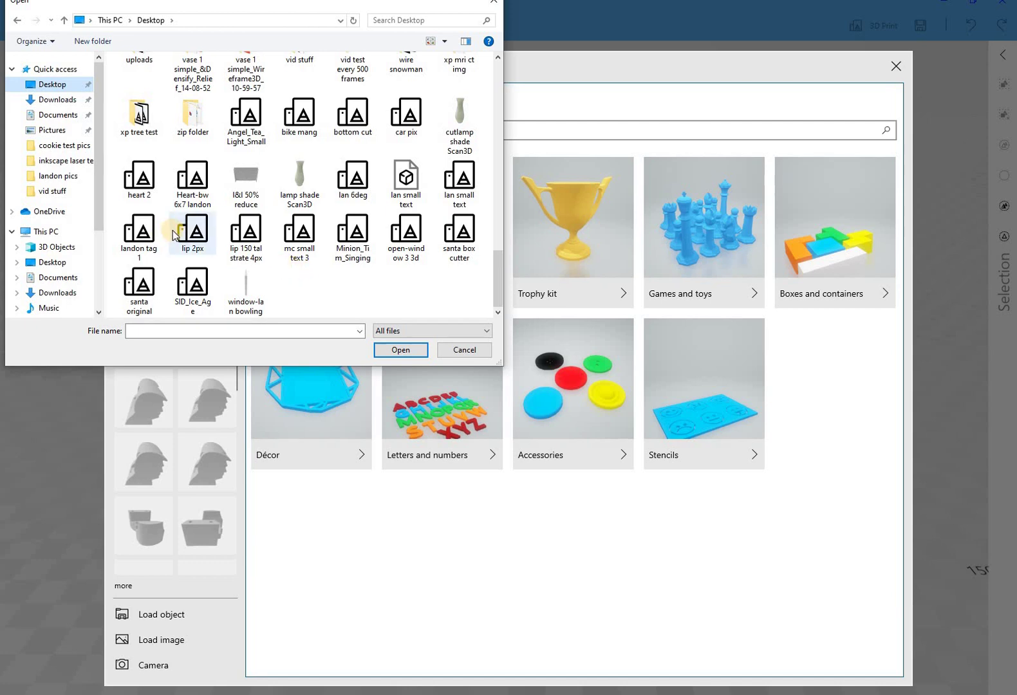
scroll(452, 229, up, 3)
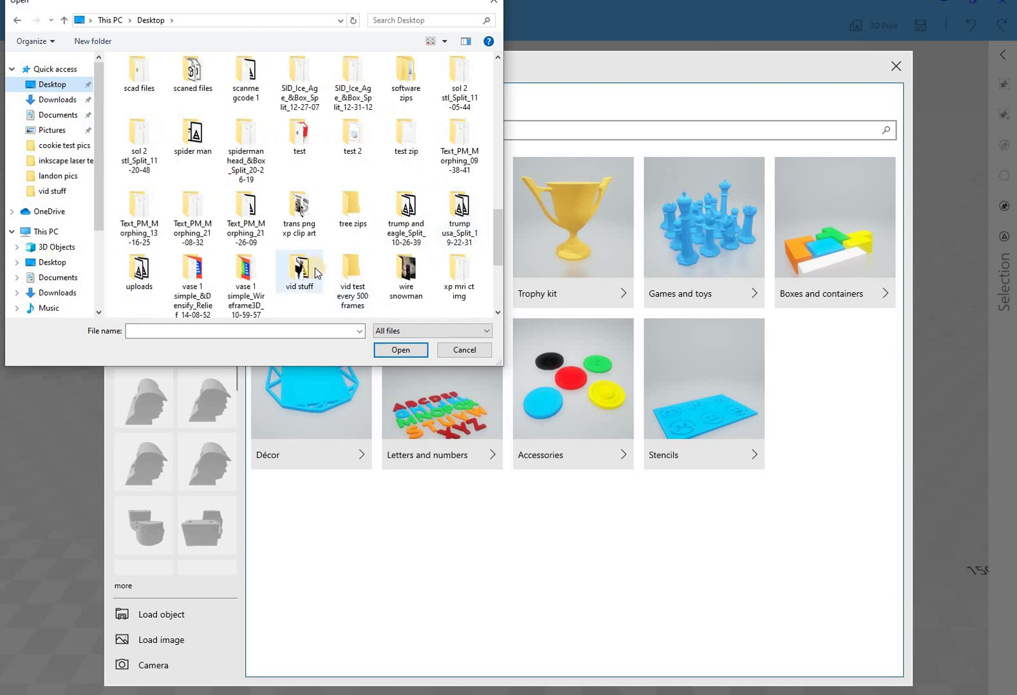
scroll(386, 232, down, 2)
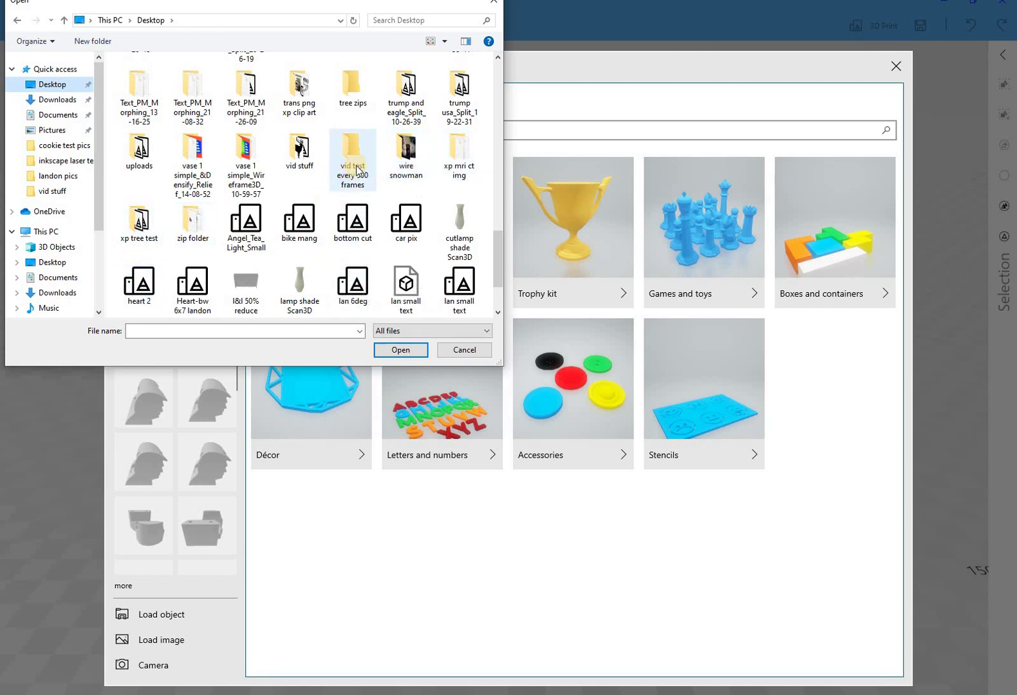
double_click(309, 157)
double_click(170, 95)
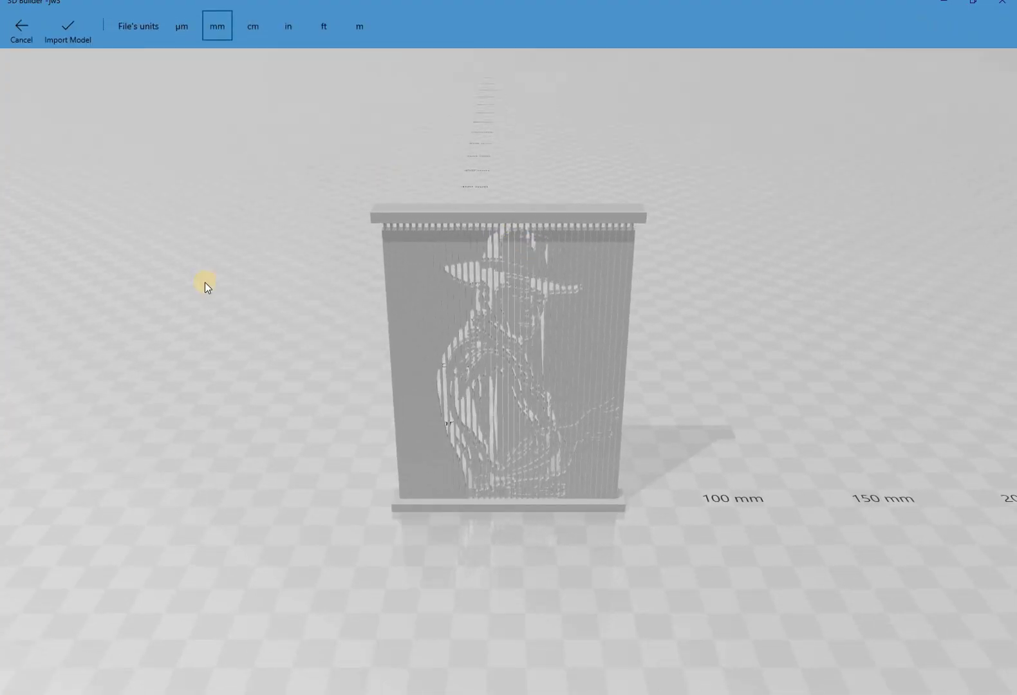
click(60, 33)
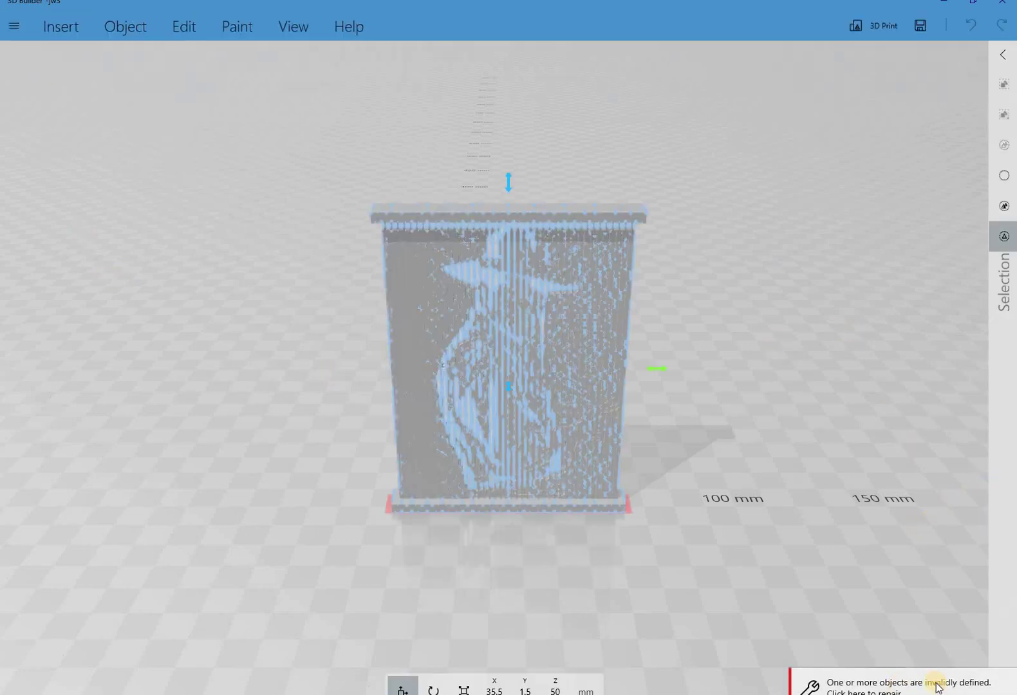
View the imported jw3 model from the front and repair its invalidly defined objects.
drag(890, 447, 881, 415)
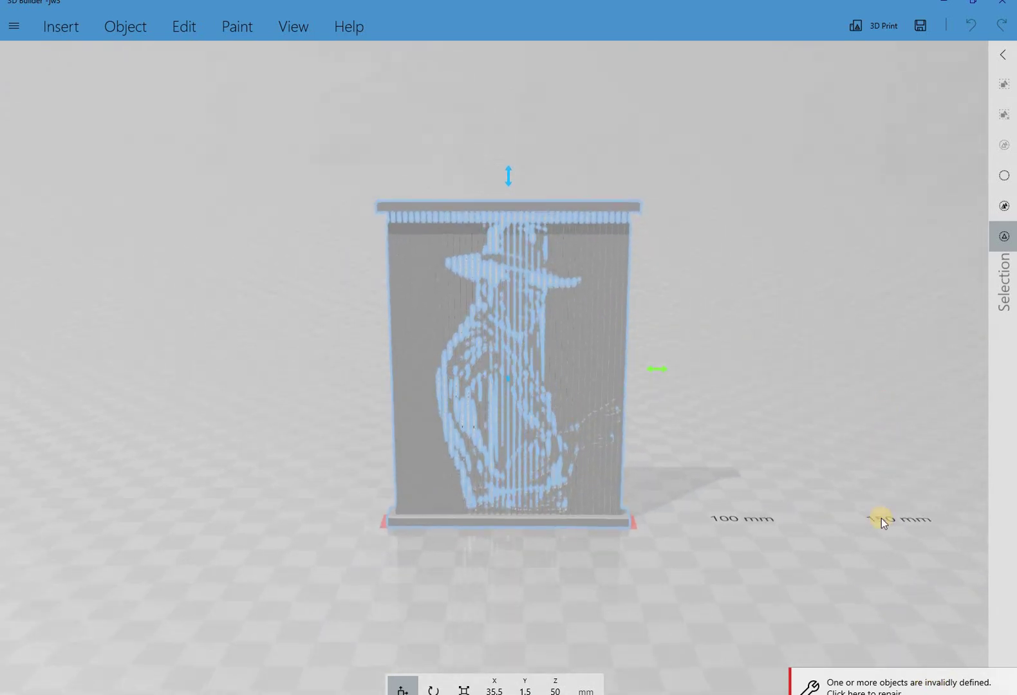
mouse_move(721, 455)
mouse_down()
mouse_move(792, 451)
mouse_move(697, 448)
mouse_move(723, 444)
mouse_up()
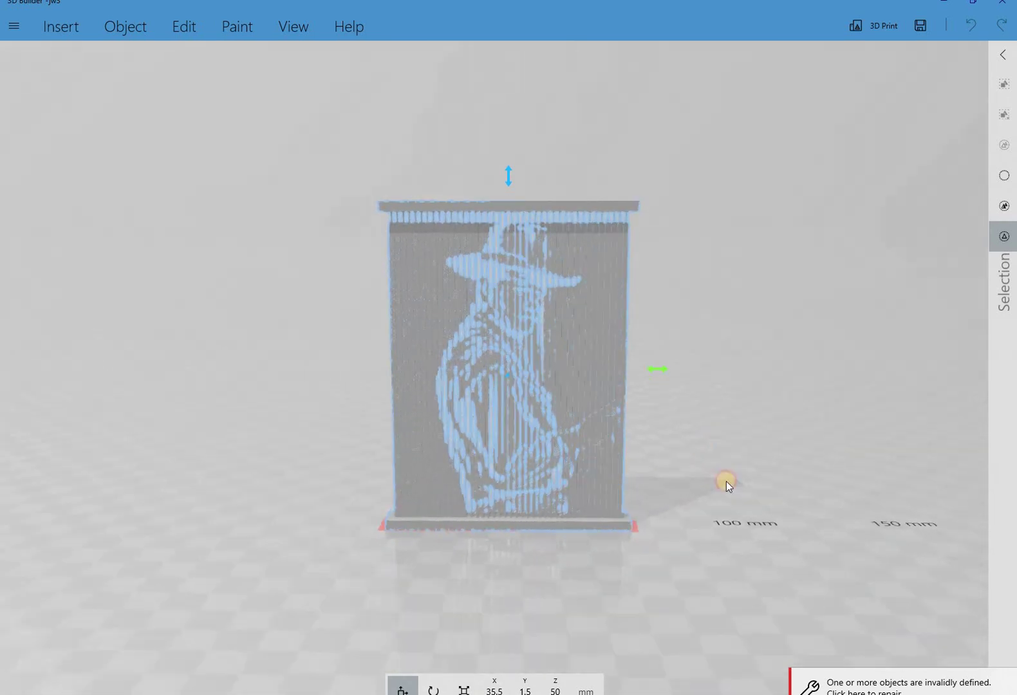
click(855, 688)
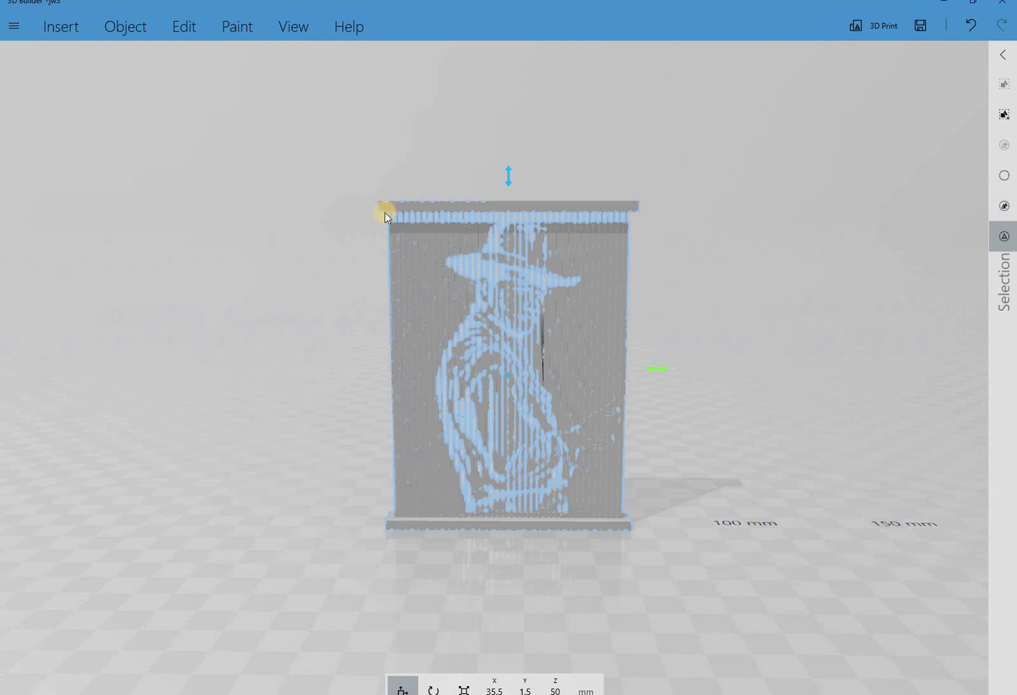
Settle the repaired jw3 model on the ground plane and save it.
click(142, 27)
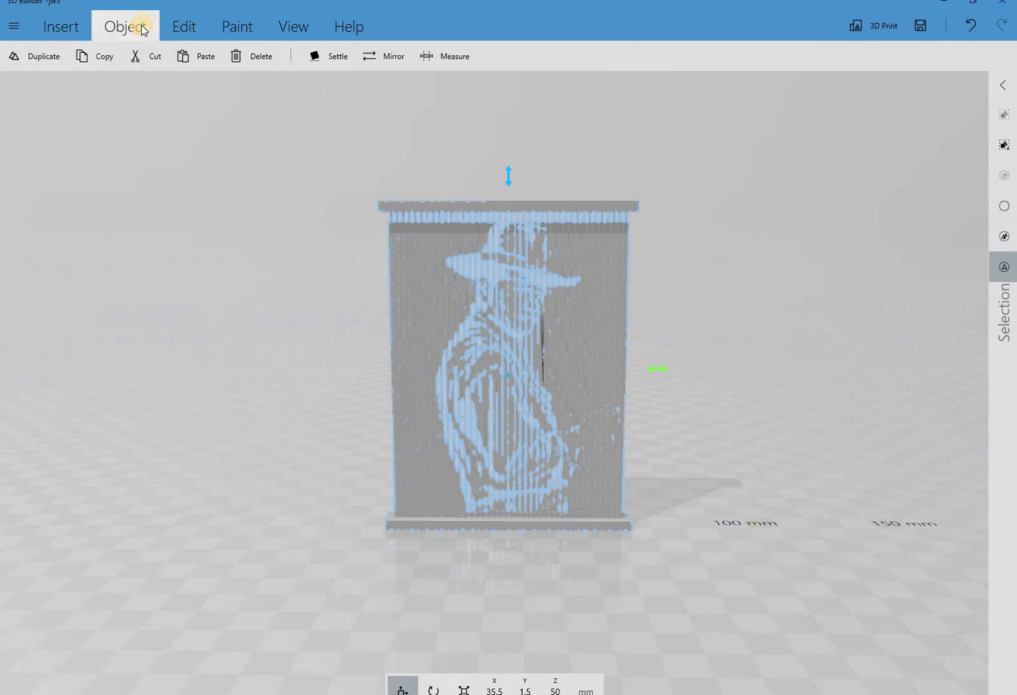
click(332, 56)
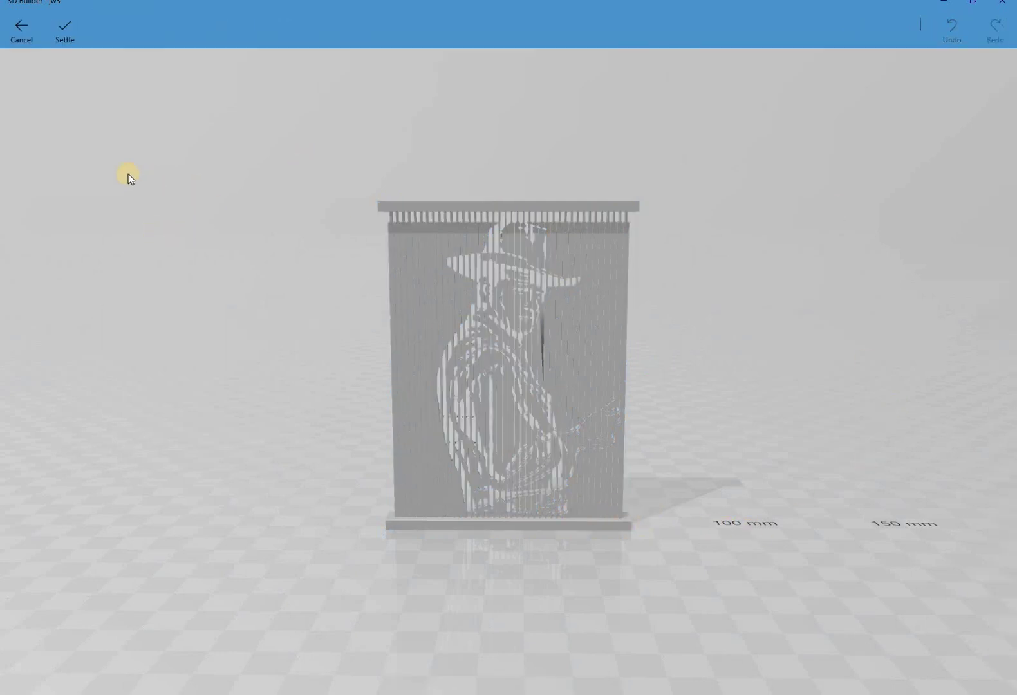
click(71, 36)
click(16, 30)
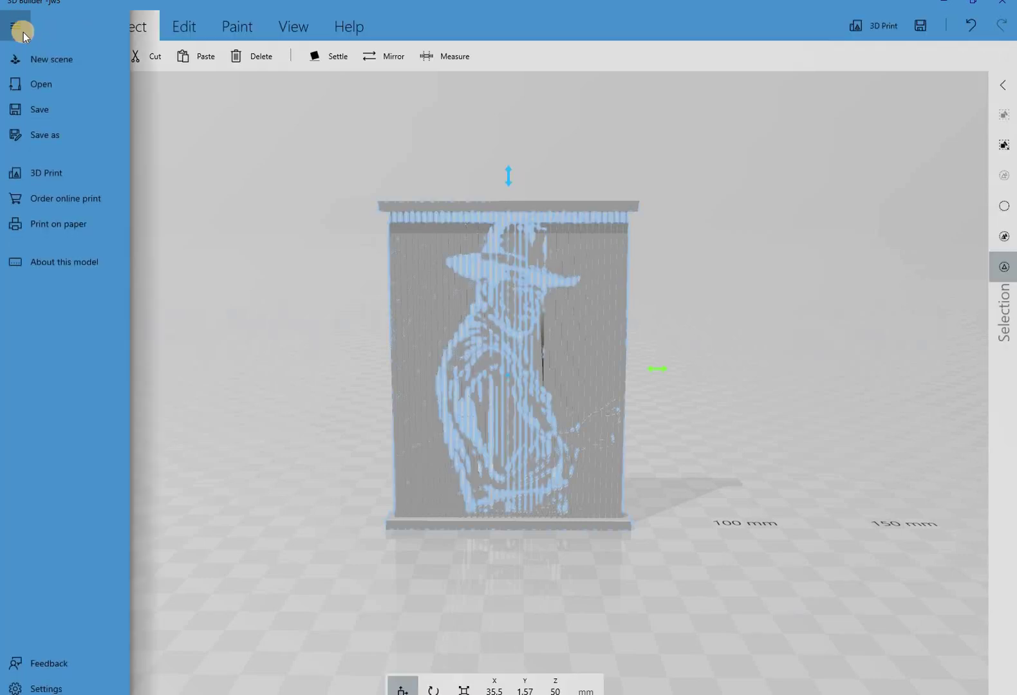
click(51, 111)
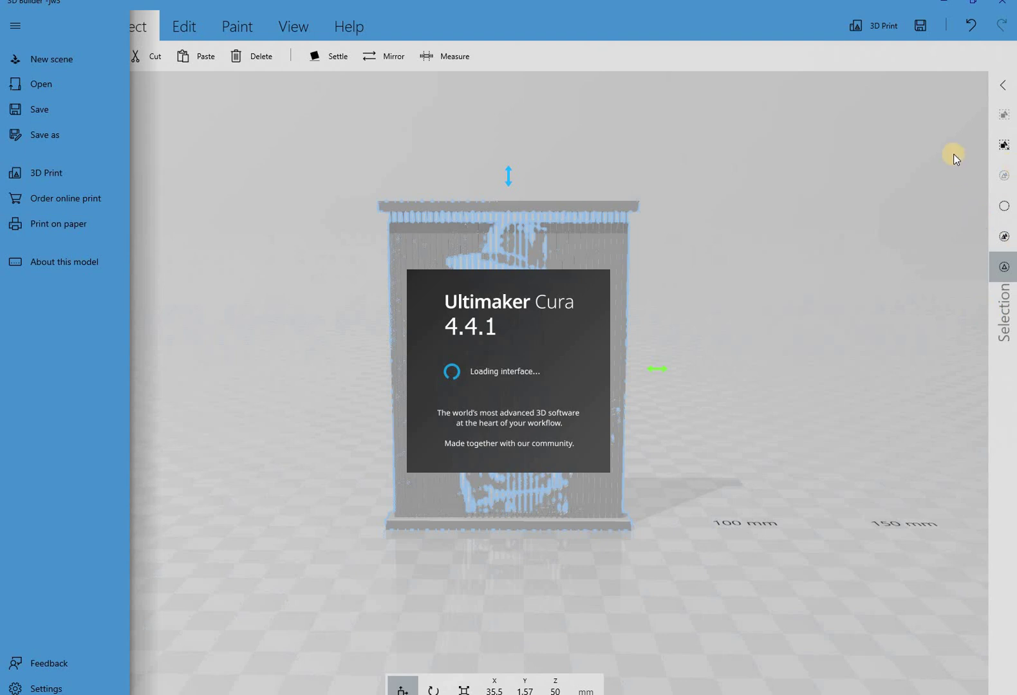
Switch to Ultimaker Cura and check the preset printers, keeping Creality CR-10S I 3s anycubic.
click(772, 160)
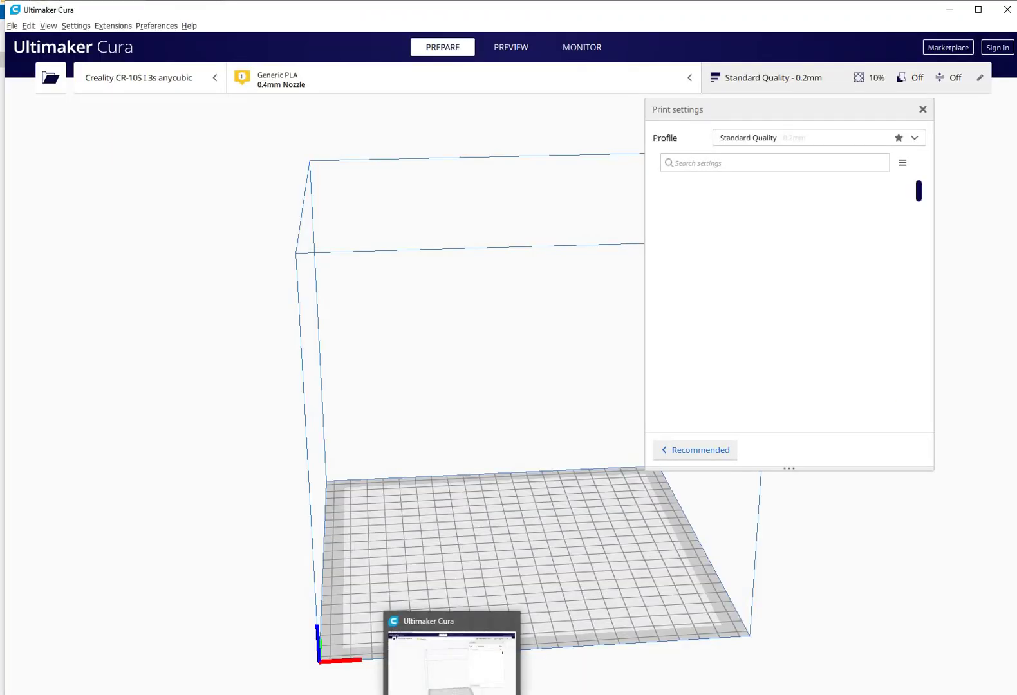
click(454, 692)
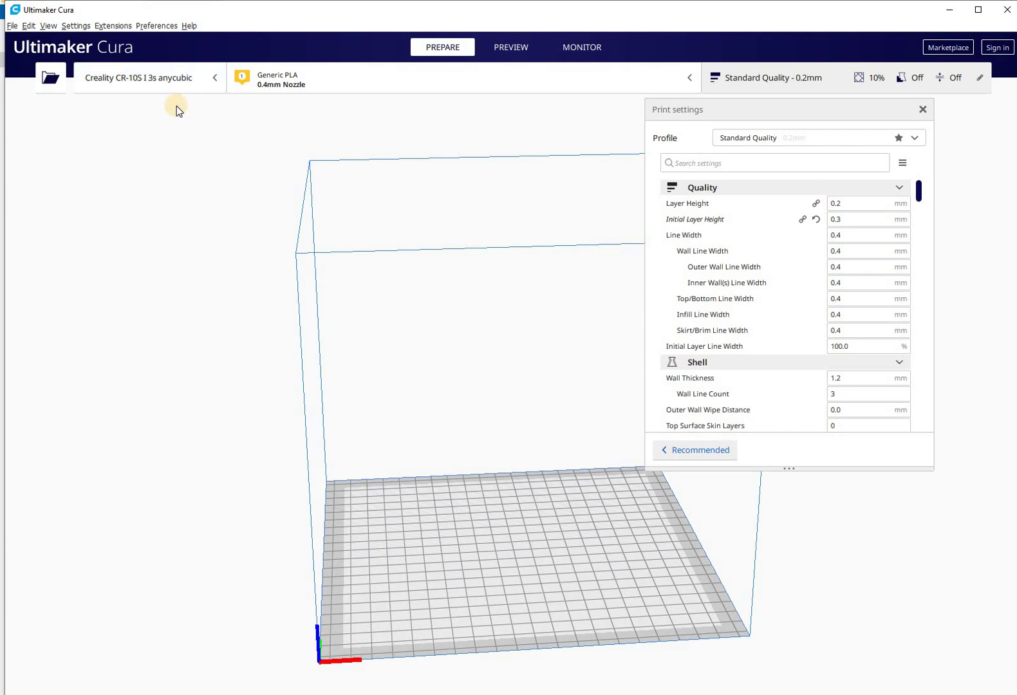
click(214, 79)
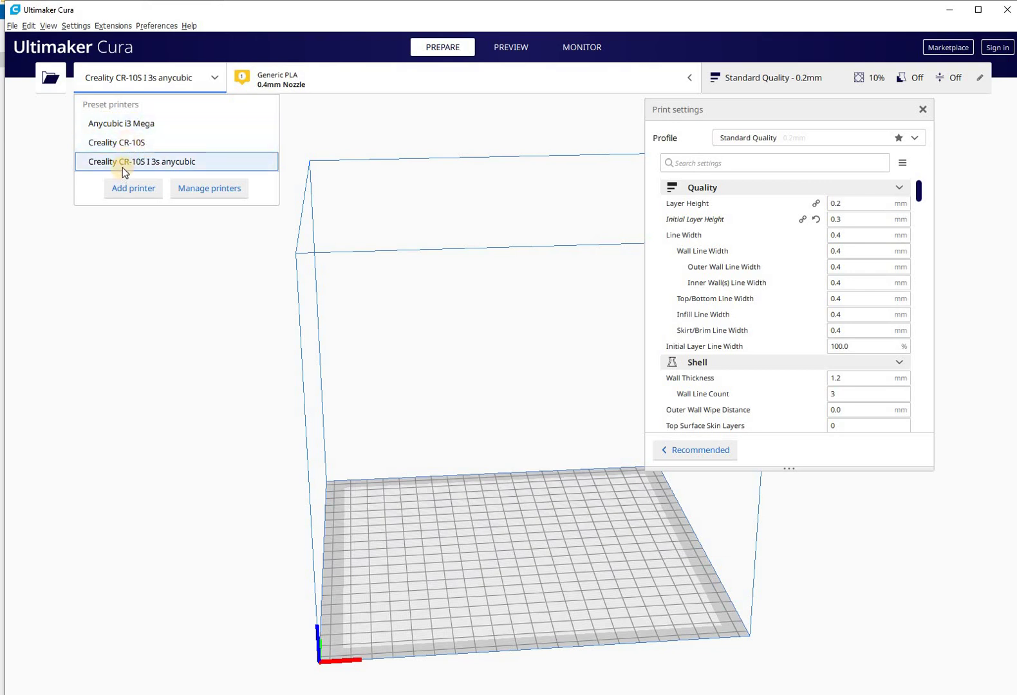
click(107, 290)
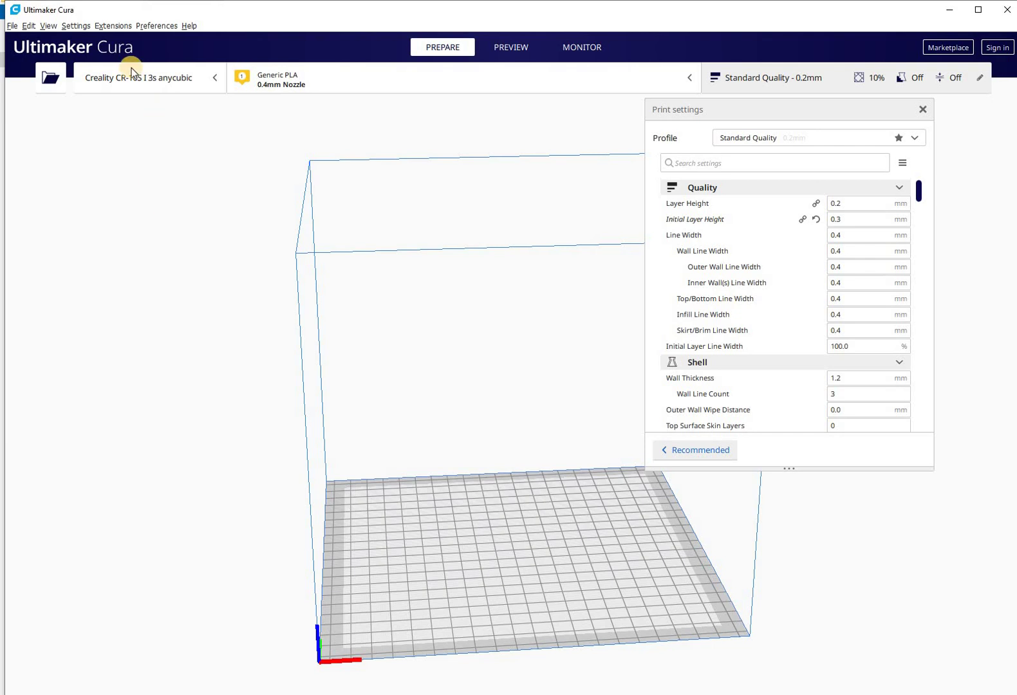
Open the jw3 model from the Desktop's vid stuff folder onto the build plate.
click(11, 27)
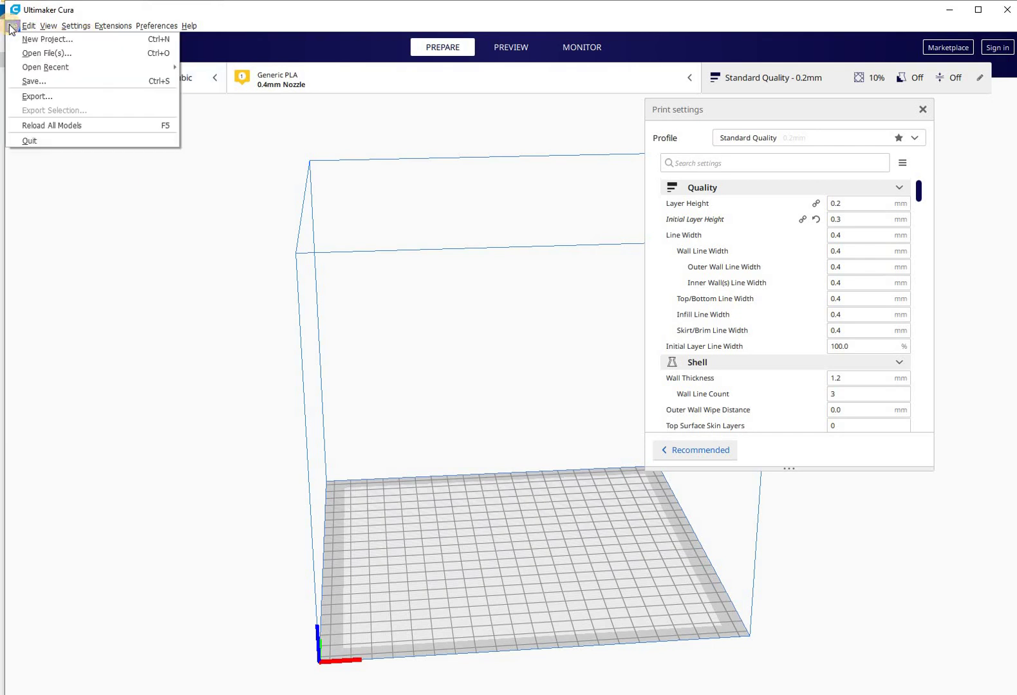
click(56, 55)
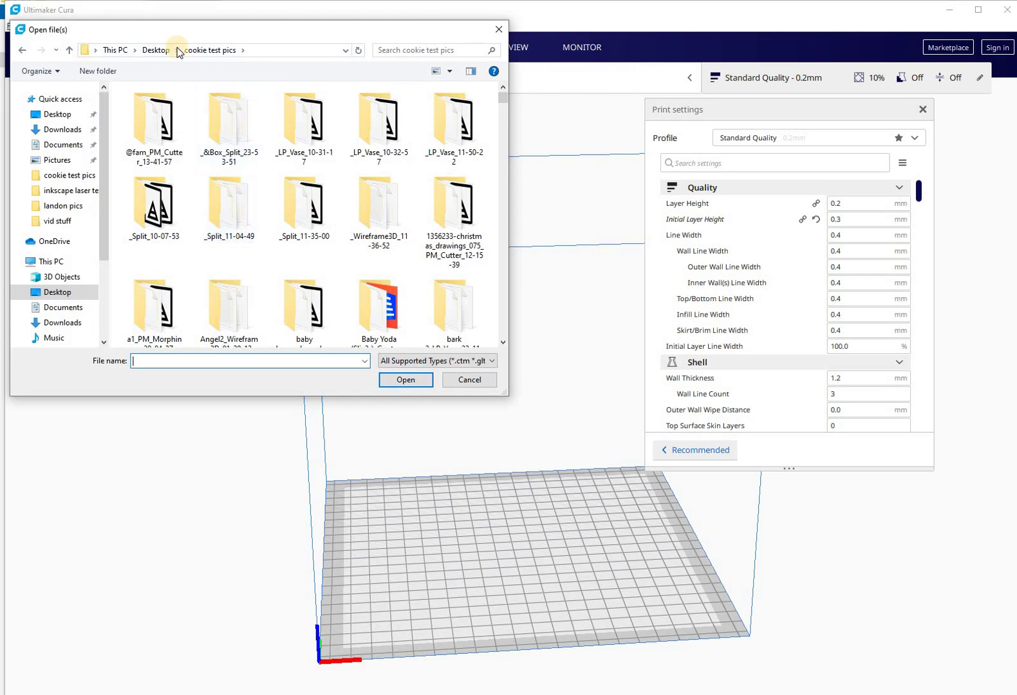
click(156, 50)
scroll(474, 203, down, 10)
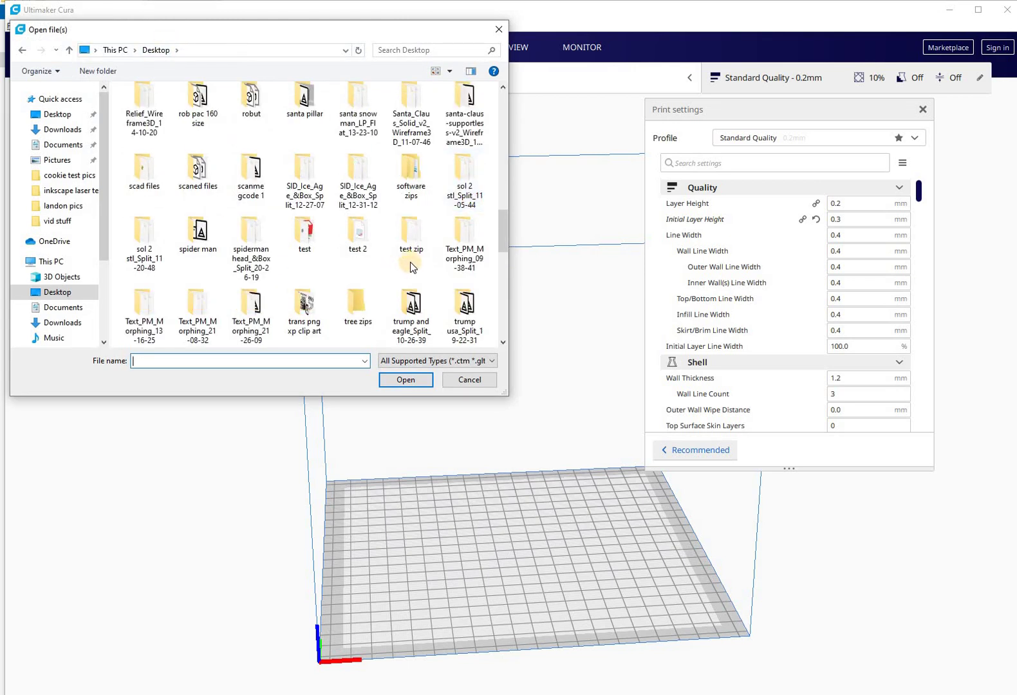
scroll(405, 264, down, 6)
scroll(358, 188, up, 3)
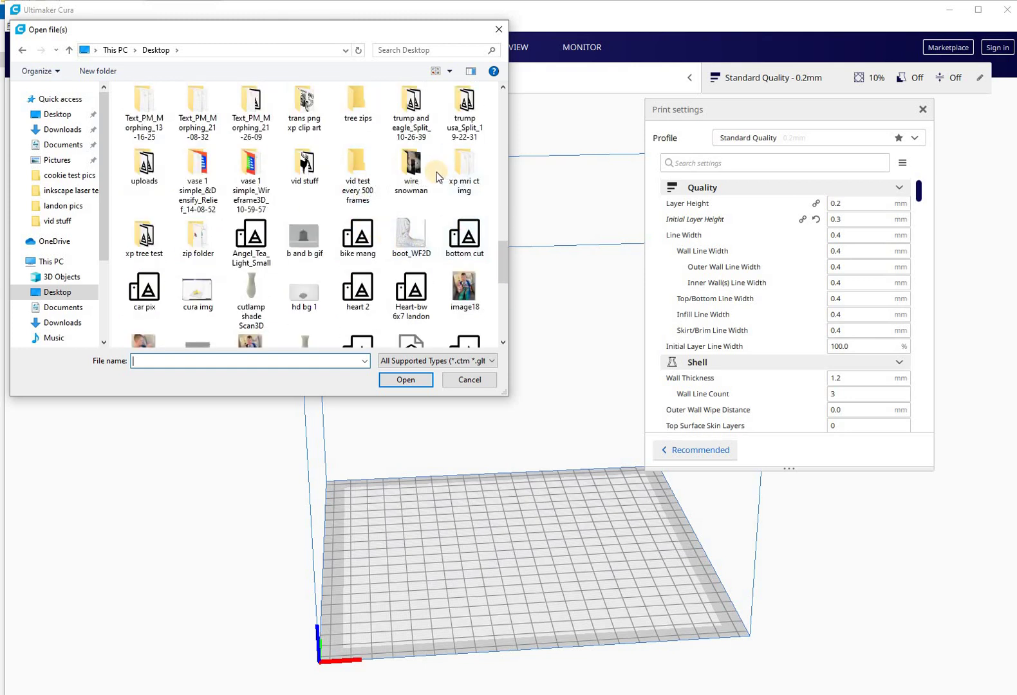
double_click(312, 169)
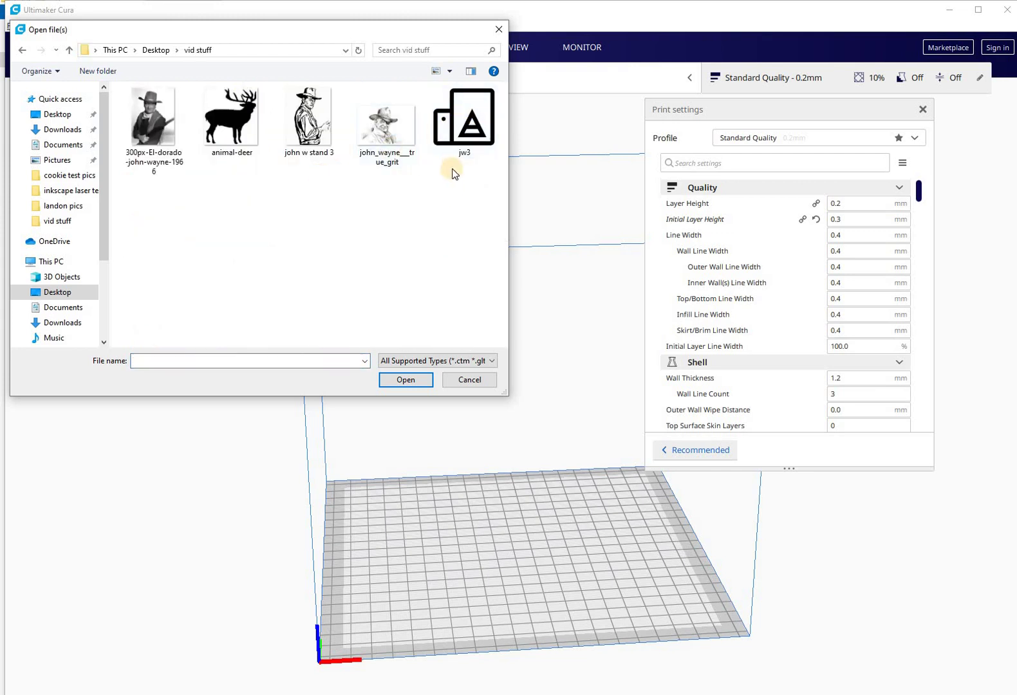
double_click(468, 132)
Examine the jw3 model on the build plate from the front, the side and underneath, including its overhanging cap.
click(496, 381)
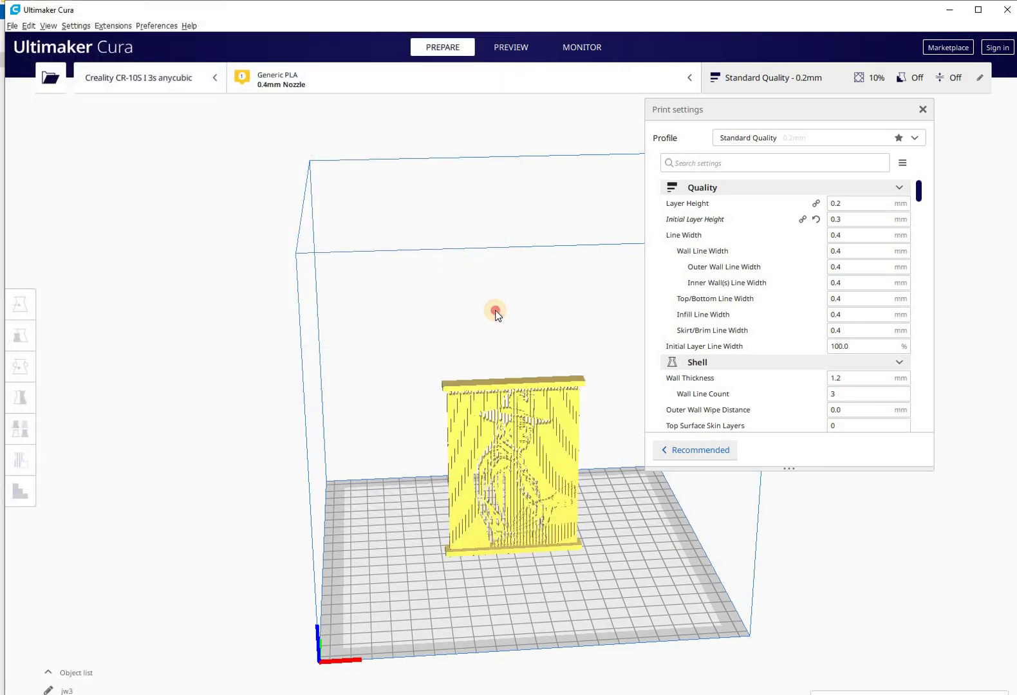
right_drag(320, 297, 340, 311)
right_drag(402, 315, 388, 336)
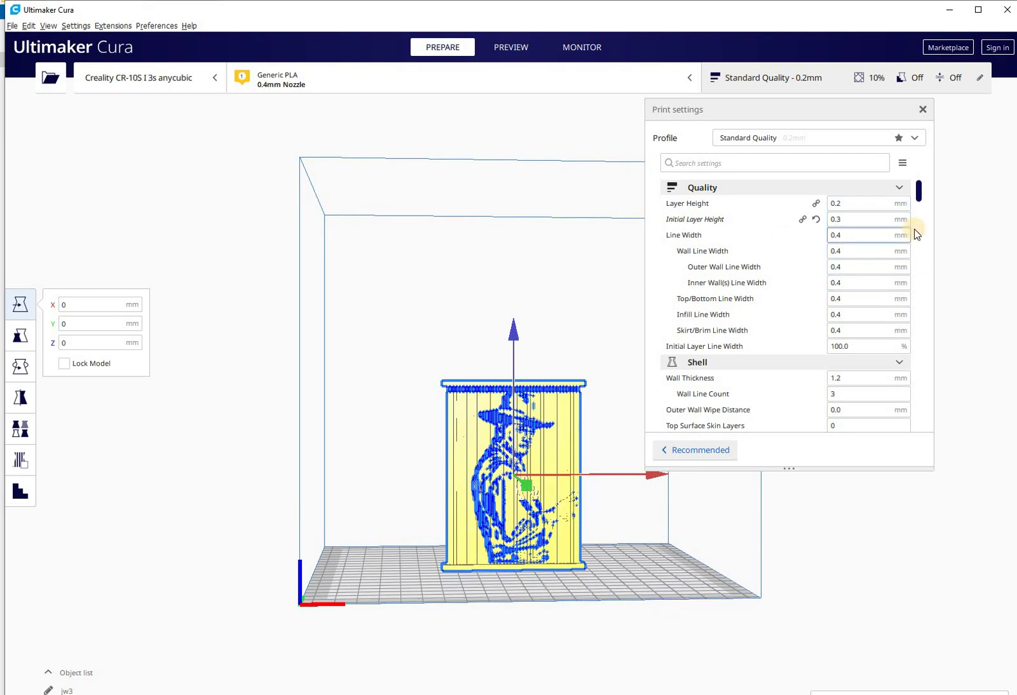
mouse_move(456, 297)
right_down()
mouse_move(484, 261)
mouse_move(434, 311)
mouse_move(443, 295)
right_up()
click(487, 325)
right_drag(587, 293, 590, 654)
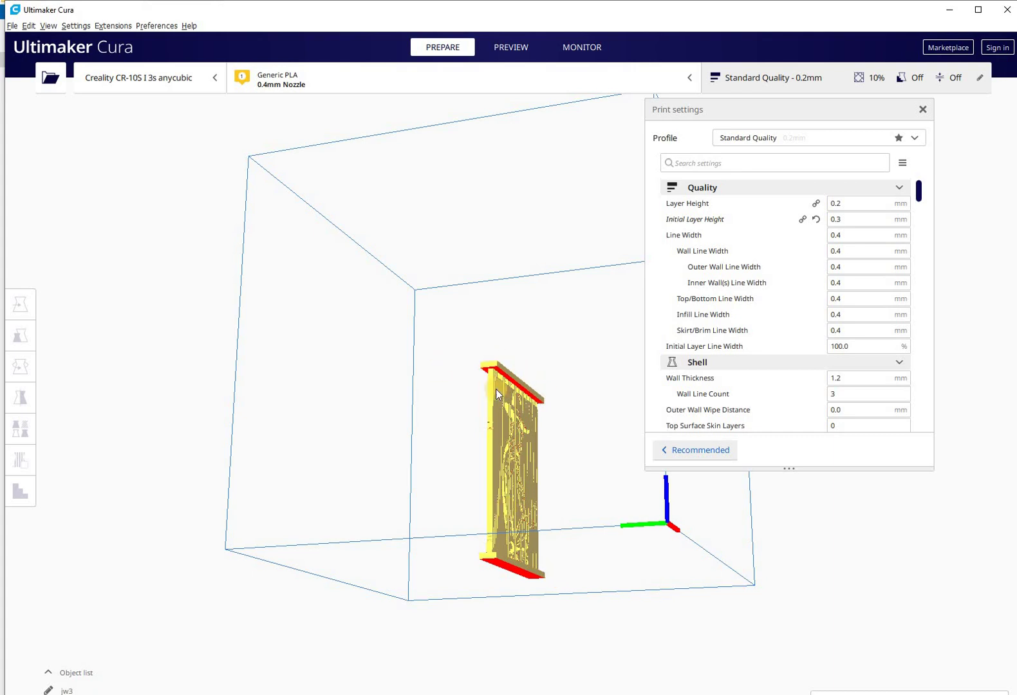
right_drag(398, 389, 463, 420)
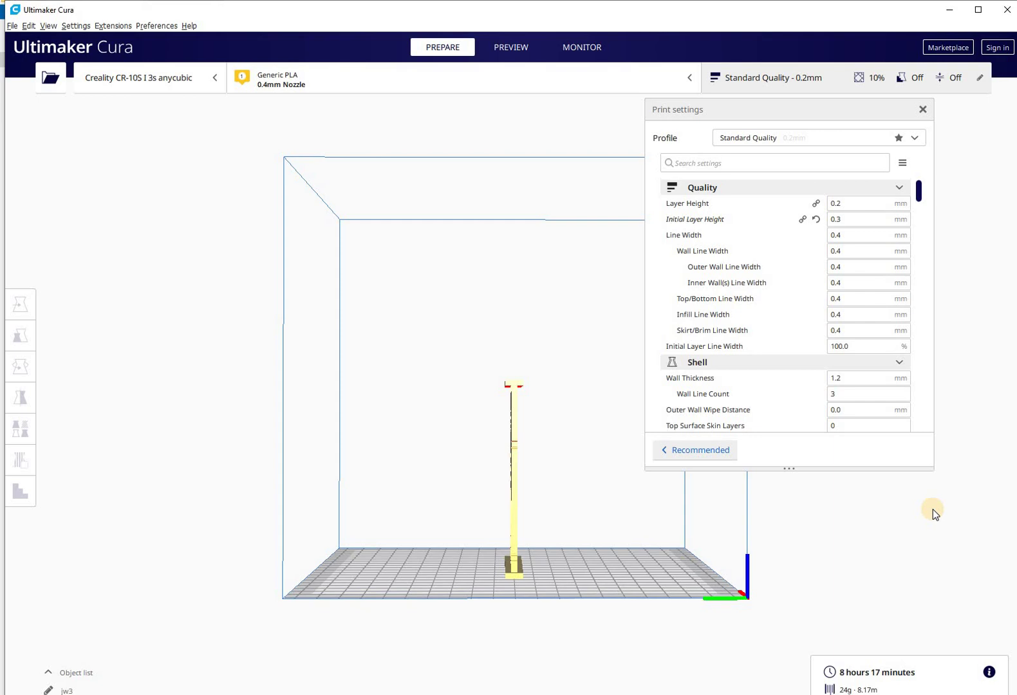
Preview the sliced jw3 model in layer view, lowering the displayed layers to about 440 below the cap and raising them back up.
right_drag(556, 518, 501, 483)
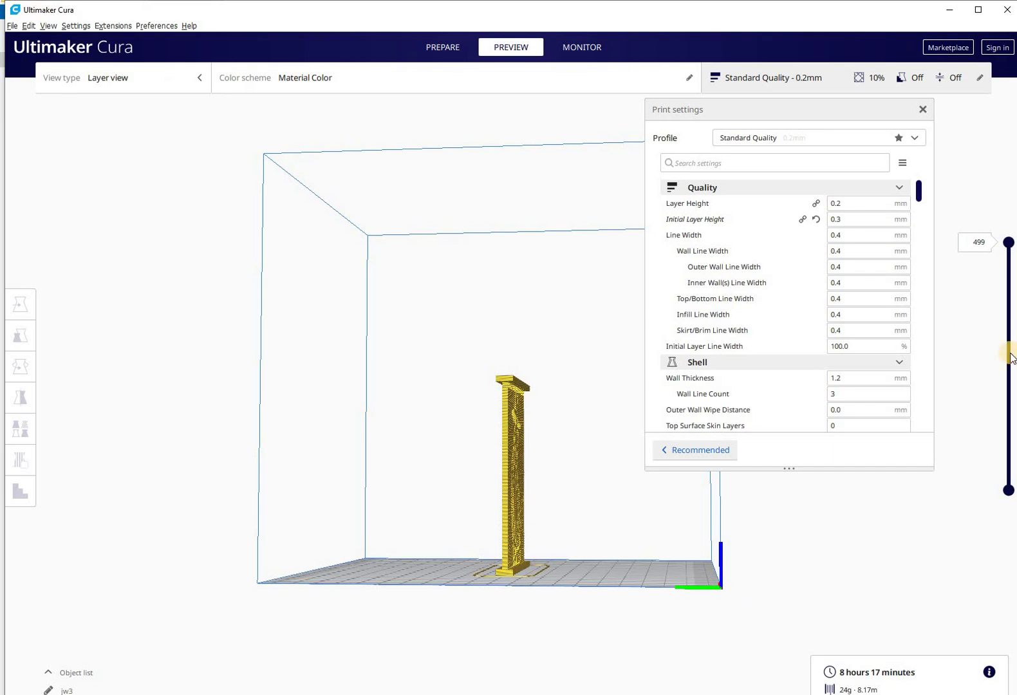
right_drag(565, 483, 406, 467)
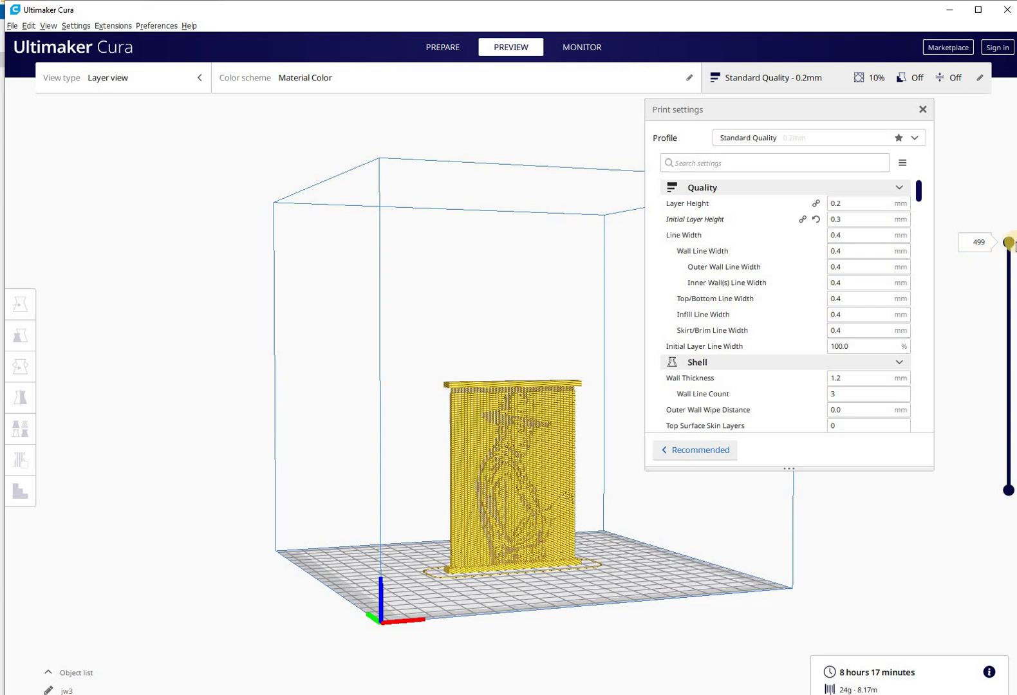
drag(1009, 244, 1008, 269)
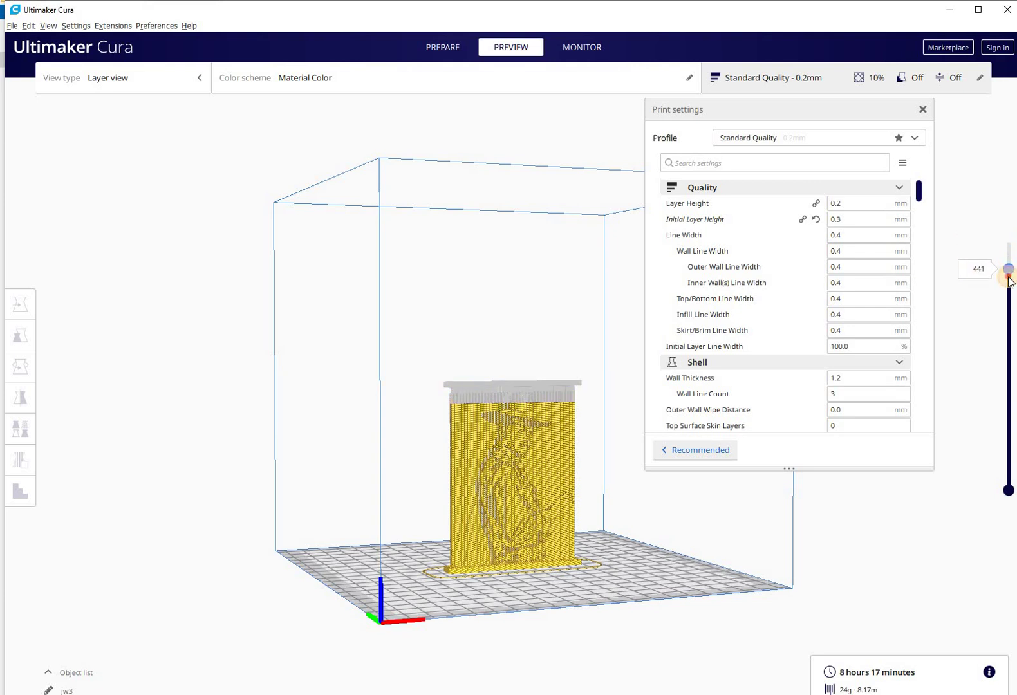
right_drag(633, 504, 553, 560)
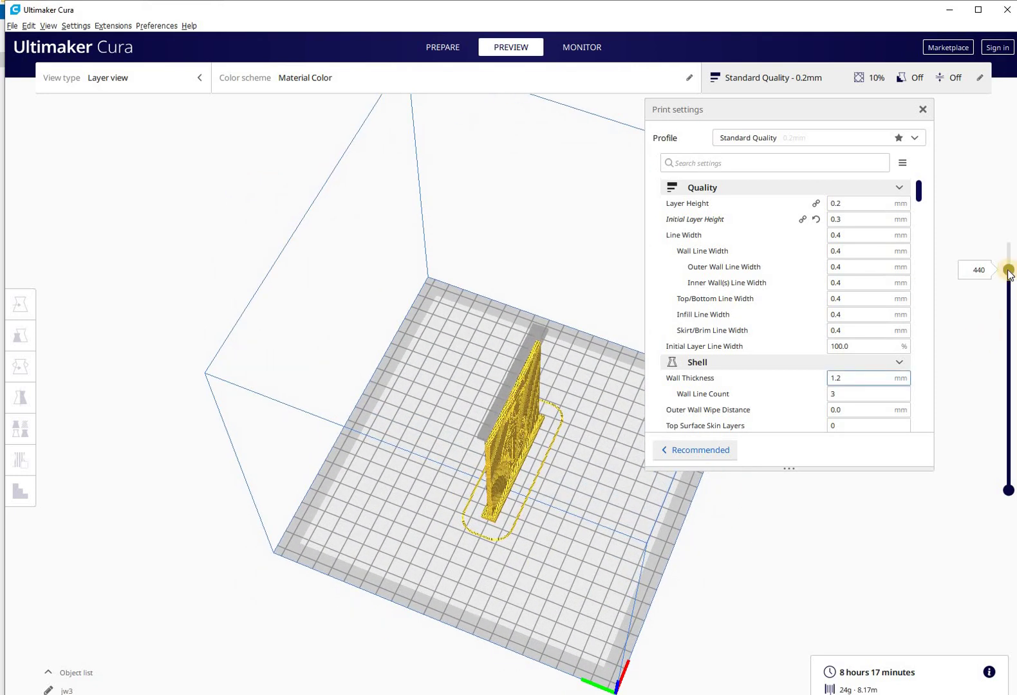
drag(1011, 270, 1009, 244)
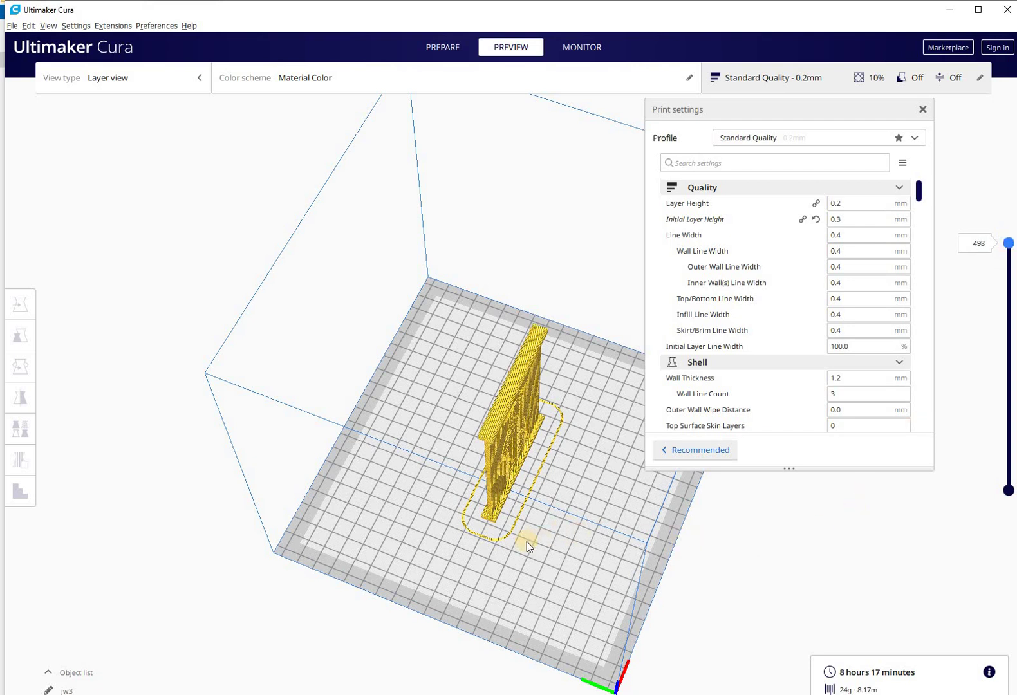
Examine the sliced model's overhanging cap from above, the side, underneath and the front.
right_drag(527, 541, 538, 517)
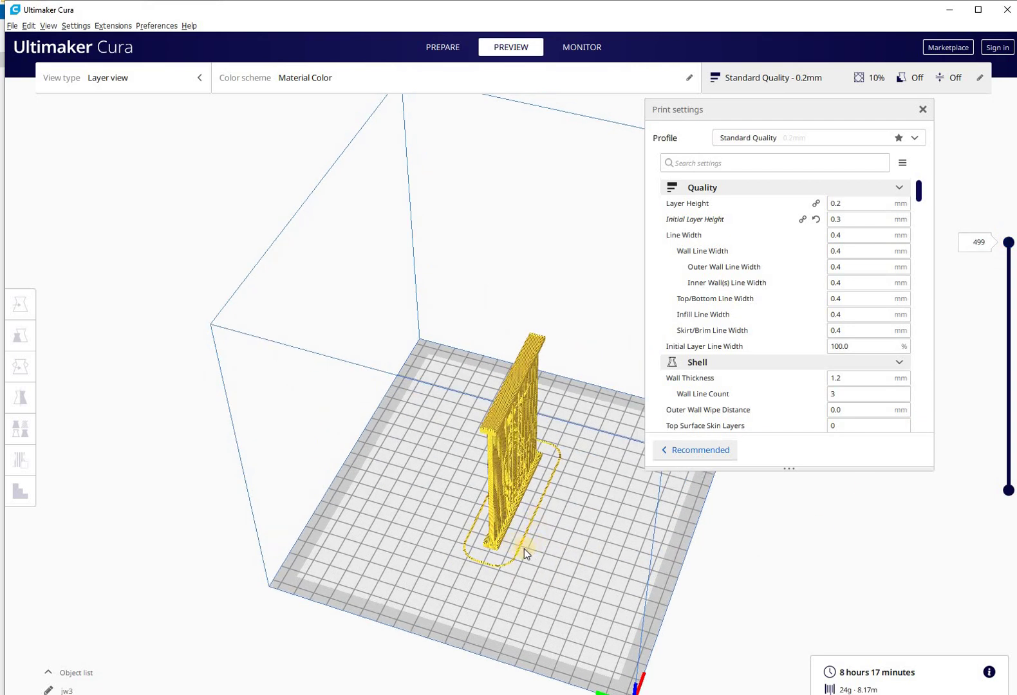
right_drag(567, 495, 587, 426)
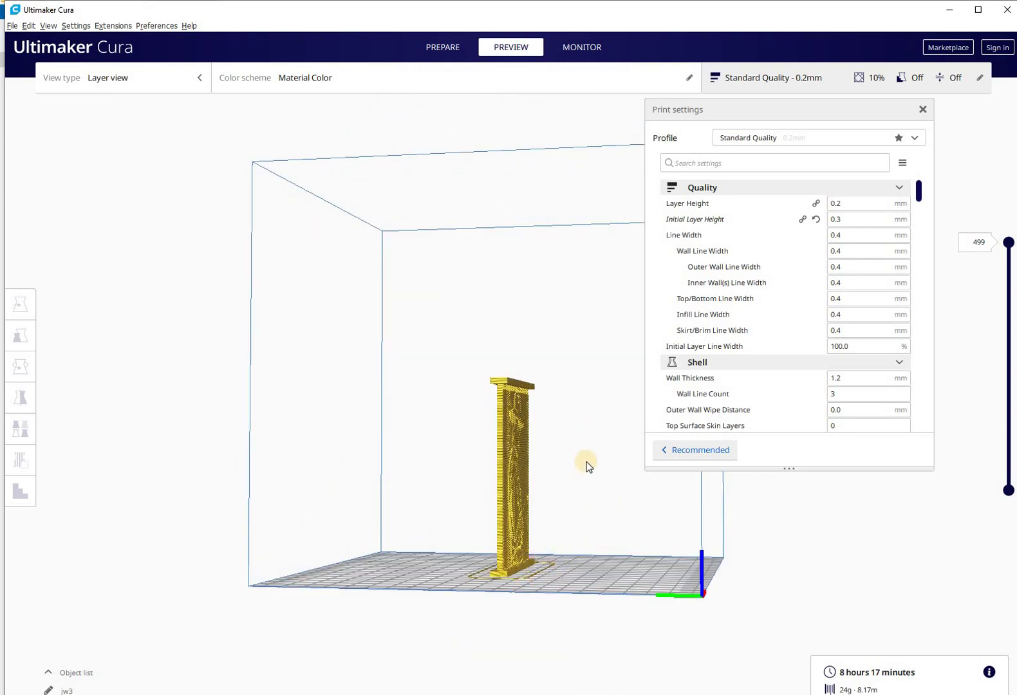
right_drag(583, 472, 588, 425)
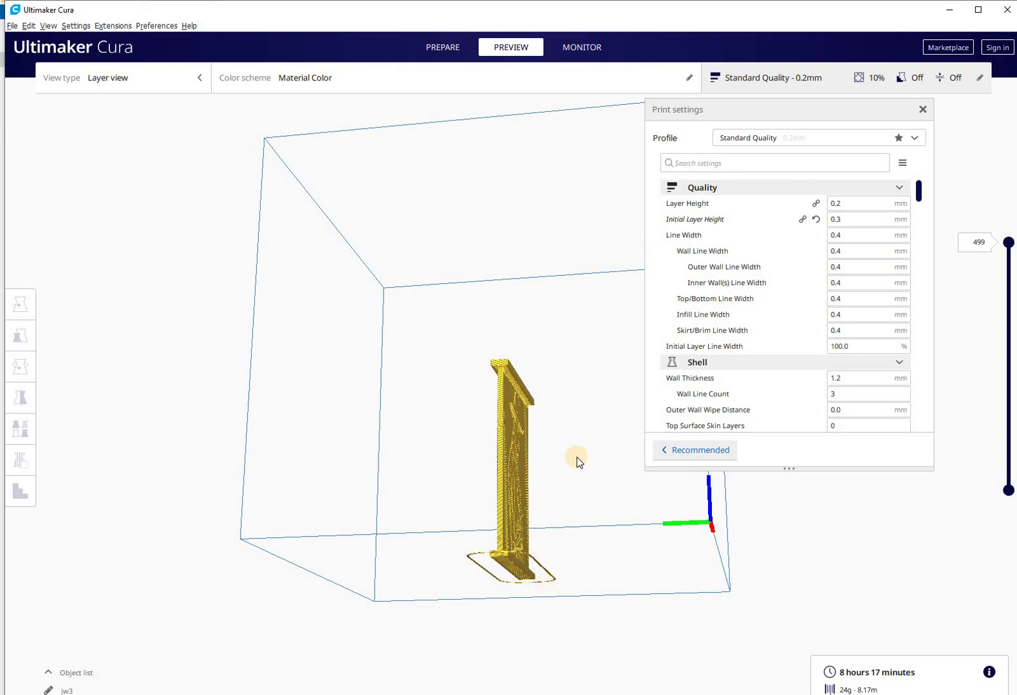
right_drag(568, 479, 693, 520)
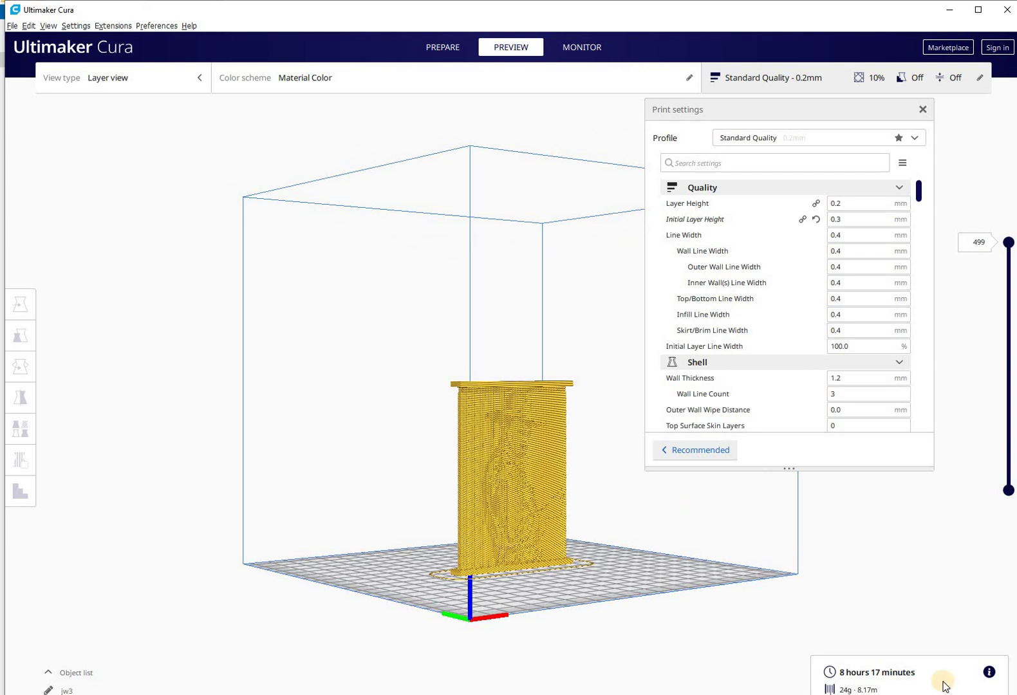
right_drag(561, 542, 643, 465)
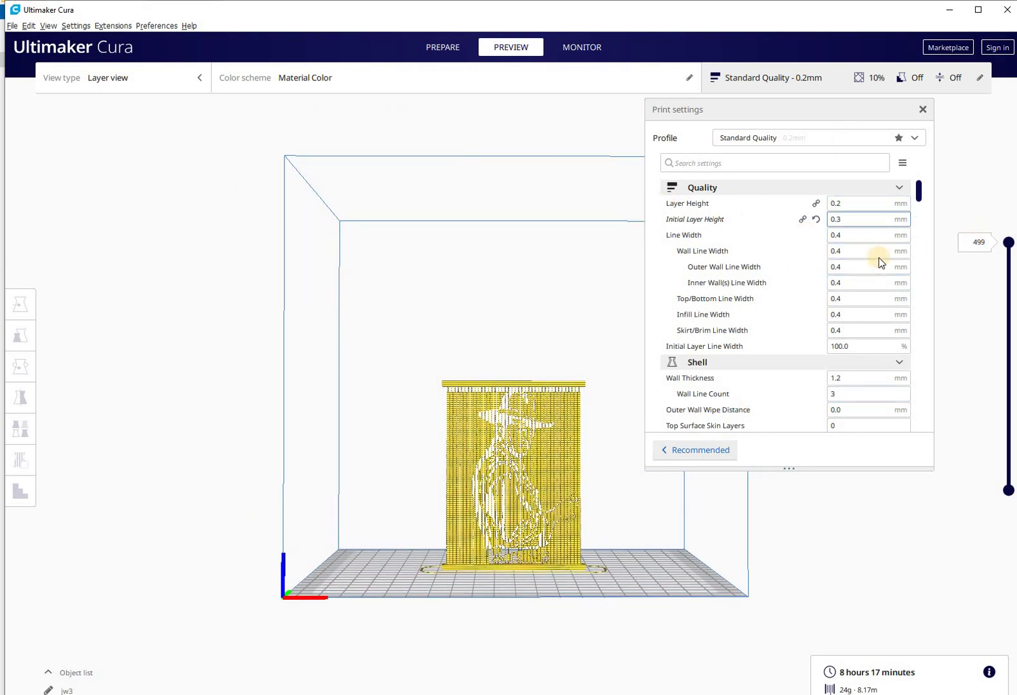
Enable Make Overhang Printable in the experimental print settings and preview the newly sliced model.
scroll(813, 250, down, 8)
scroll(841, 249, down, 15)
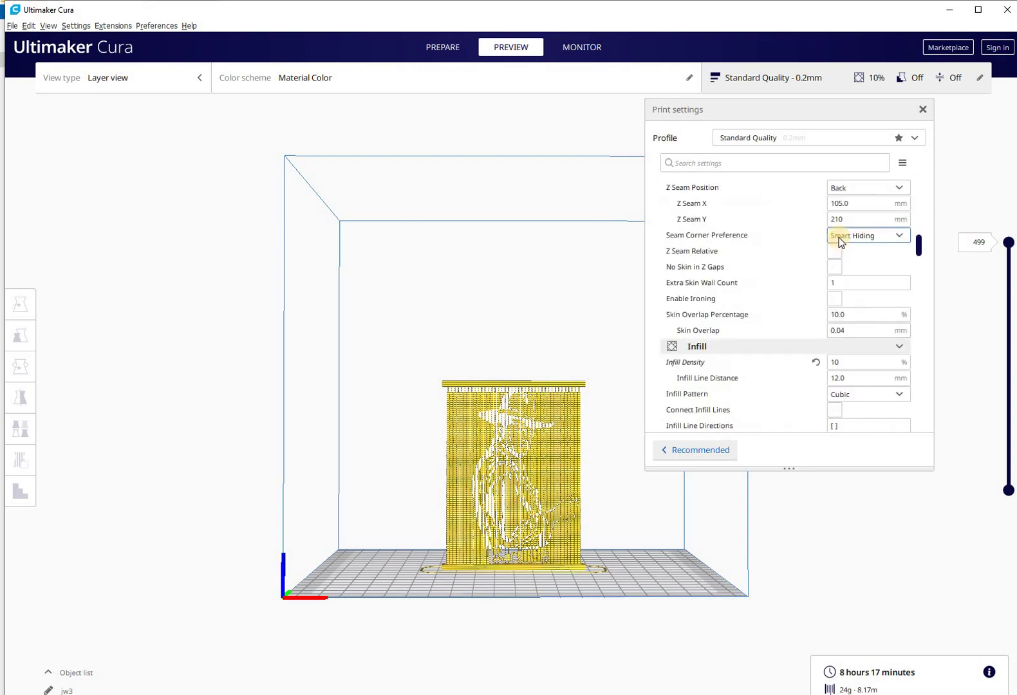
scroll(834, 235, down, 3)
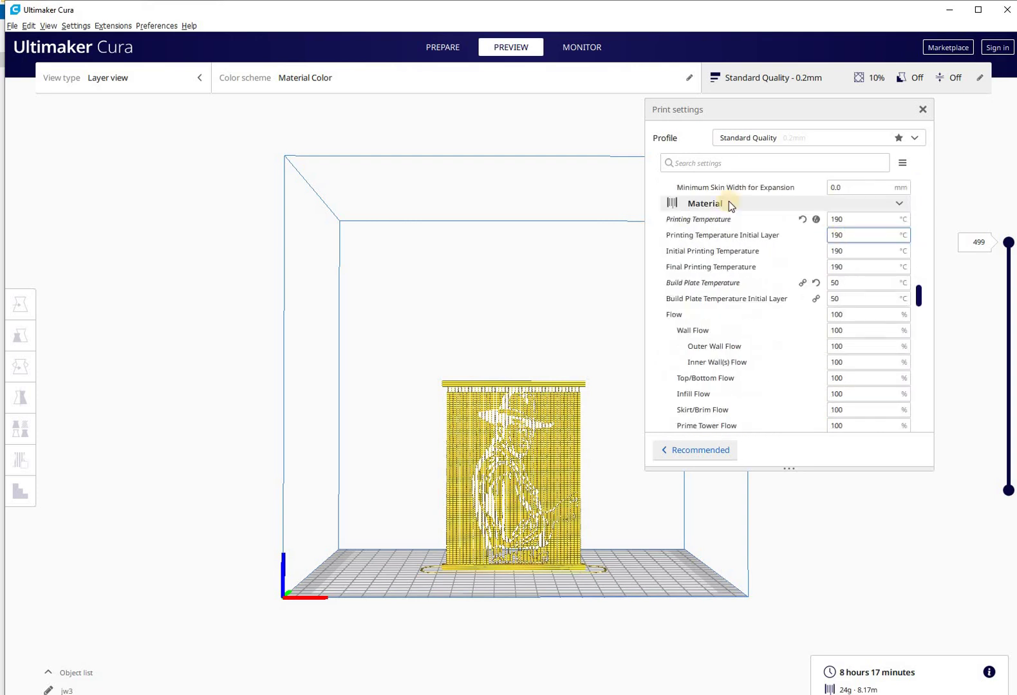
scroll(795, 270, up, 6)
scroll(814, 250, down, 12)
scroll(815, 250, down, 12)
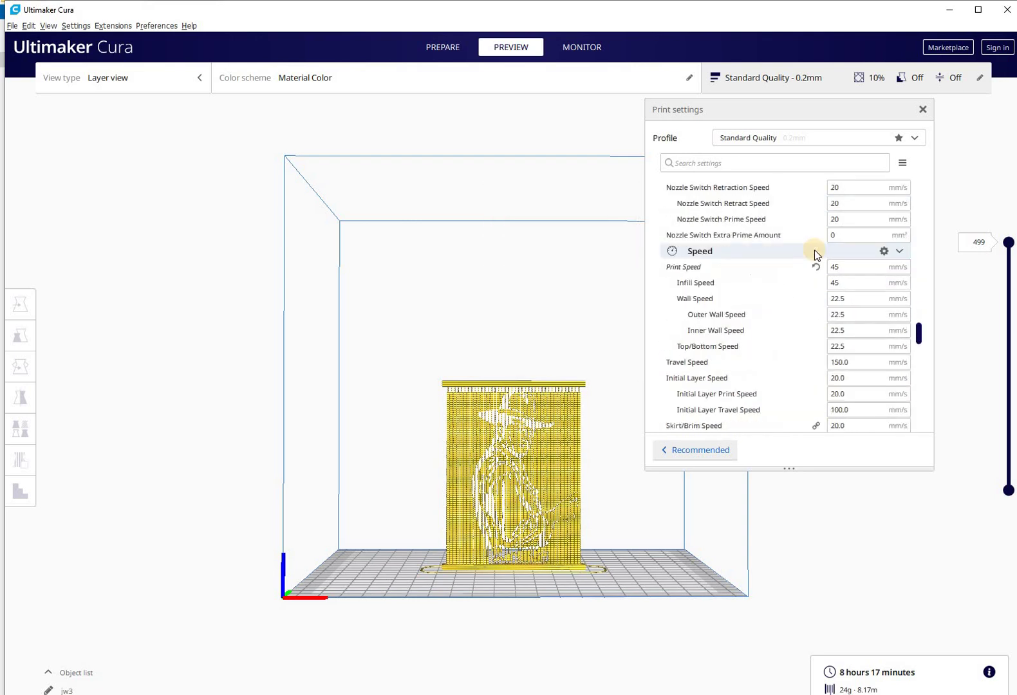
scroll(814, 249, down, 8)
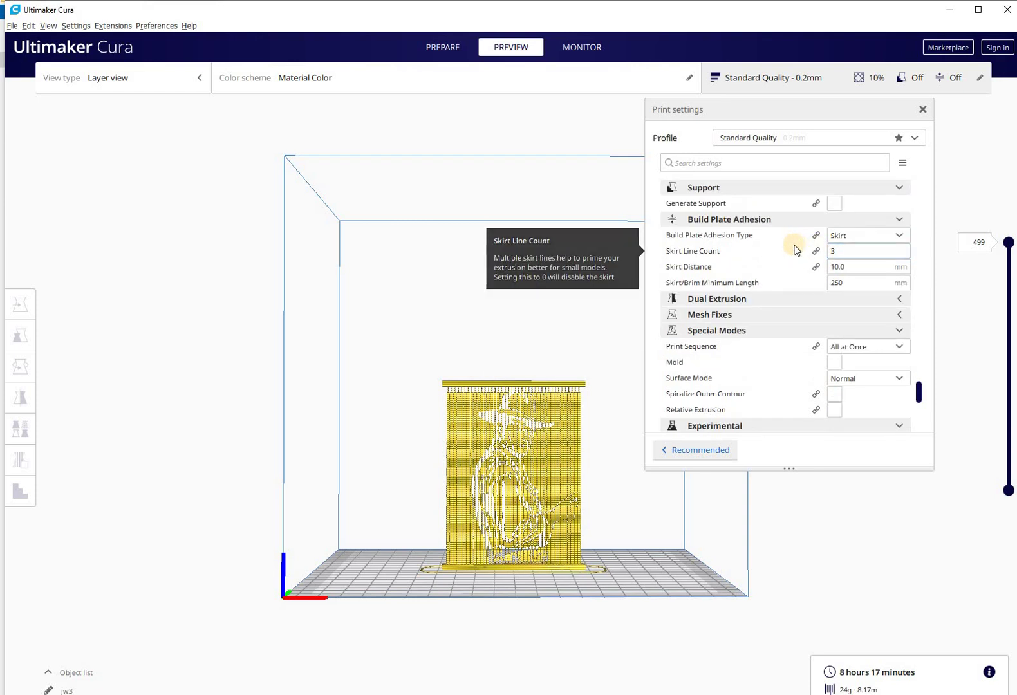
scroll(798, 246, down, 3)
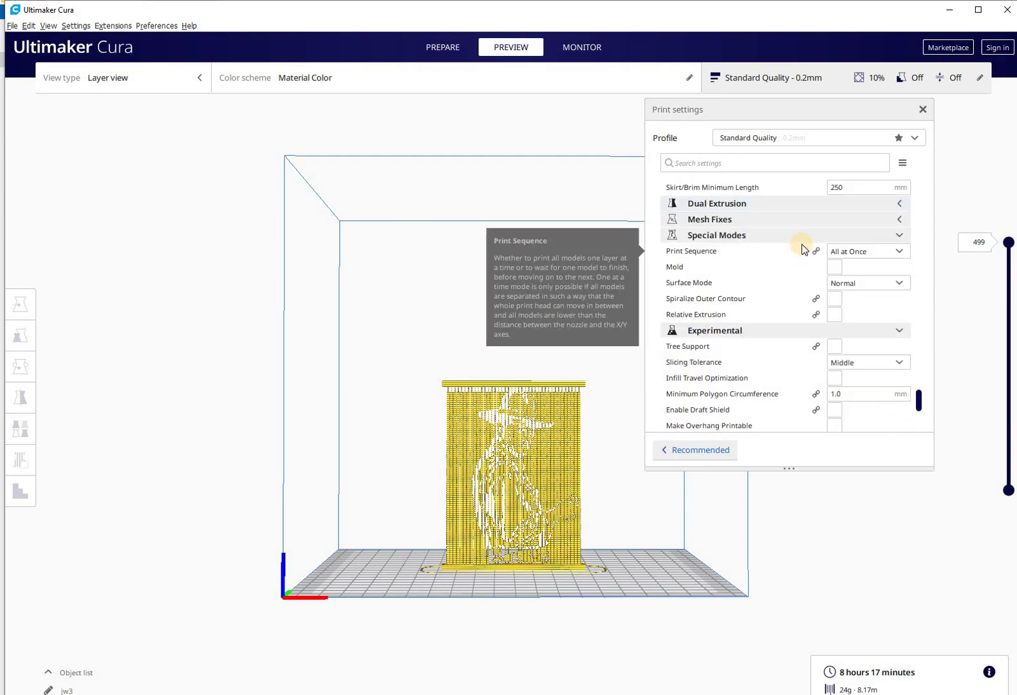
scroll(804, 245, down, 2)
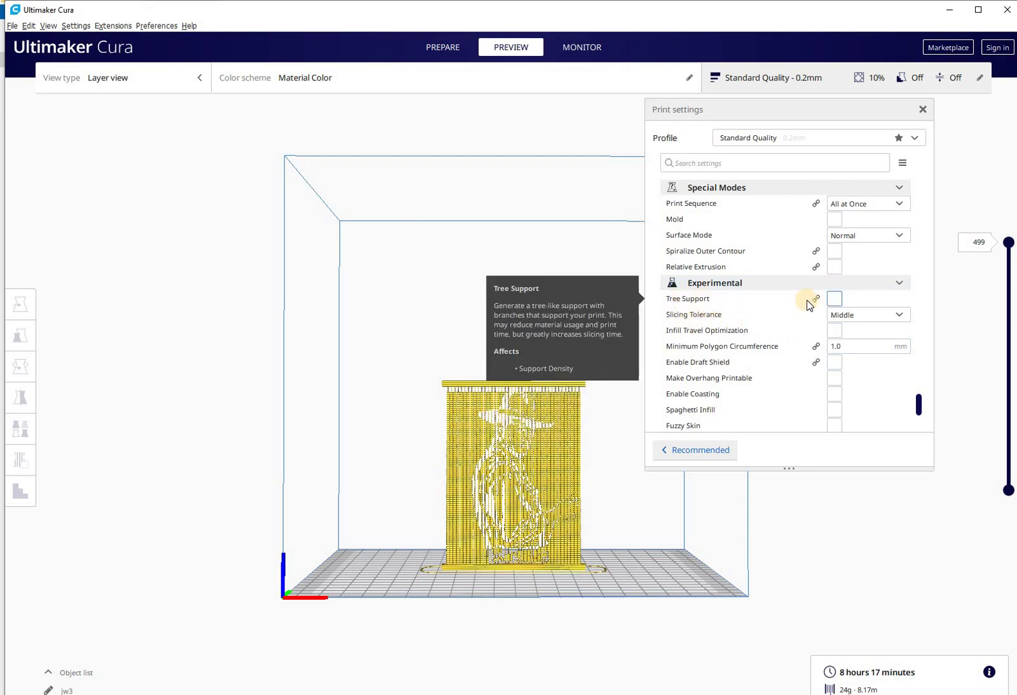
scroll(806, 300, down, 1)
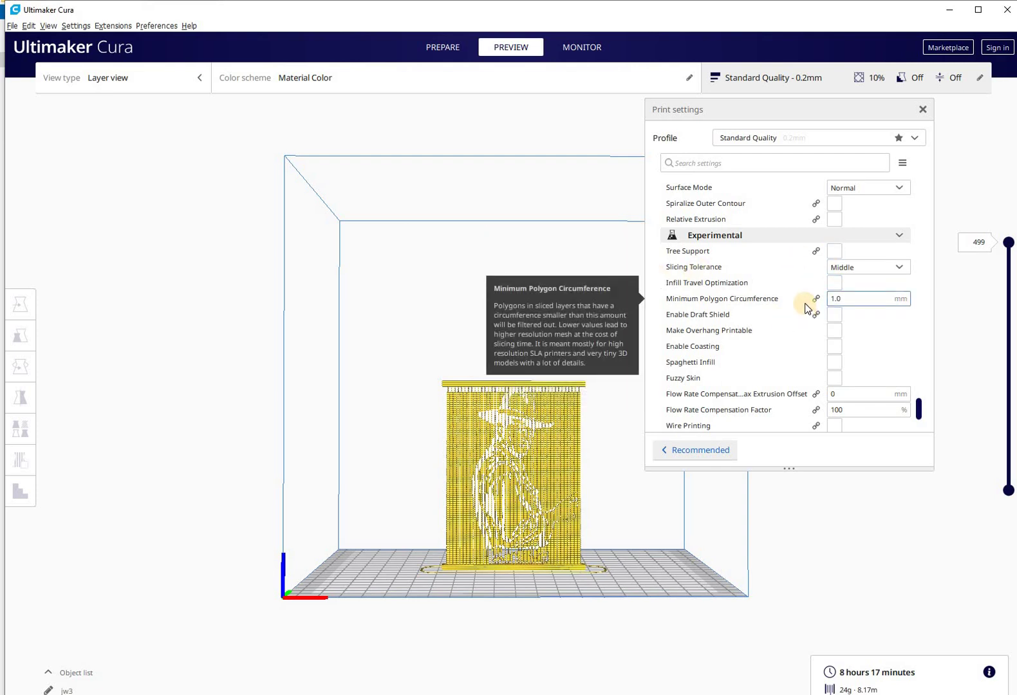
scroll(806, 308, down, 1)
scroll(806, 309, down, 1)
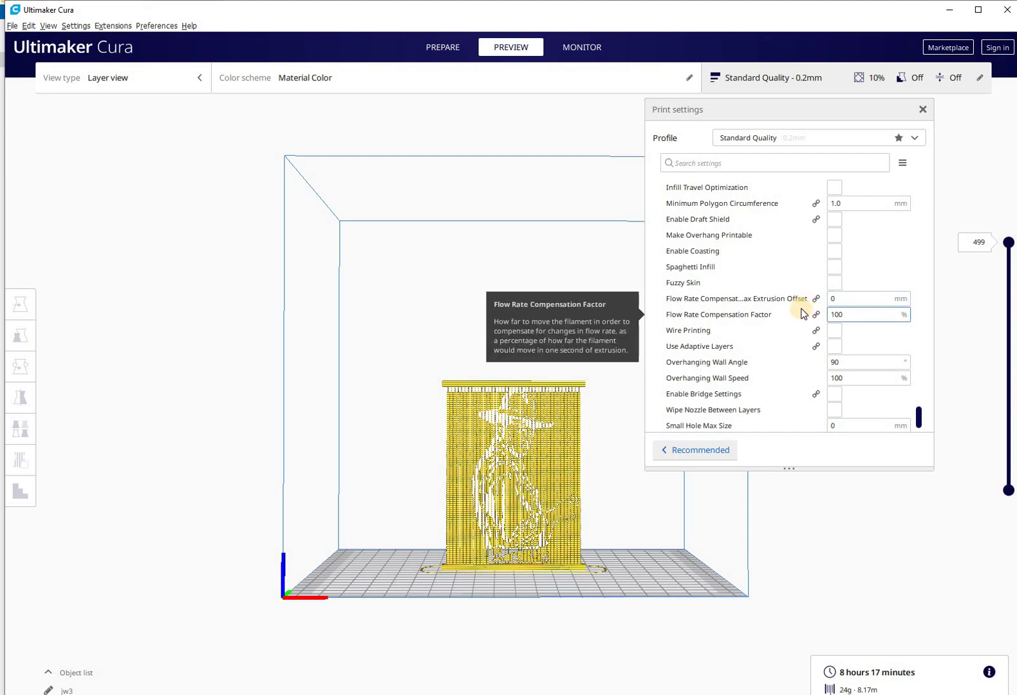
scroll(801, 312, down, 1)
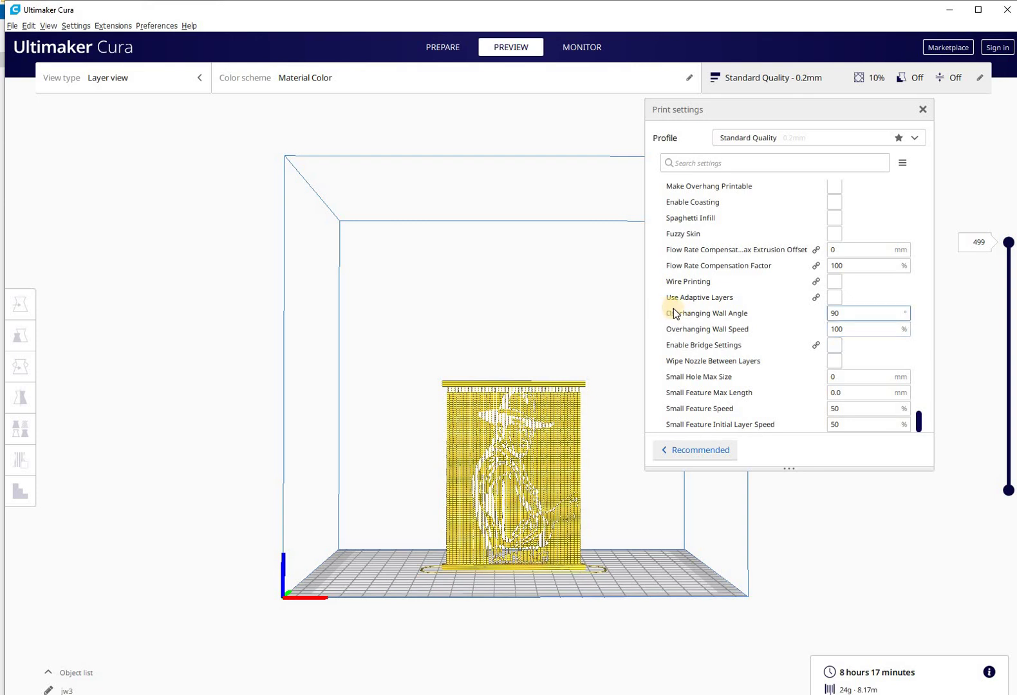
scroll(741, 293, up, 1)
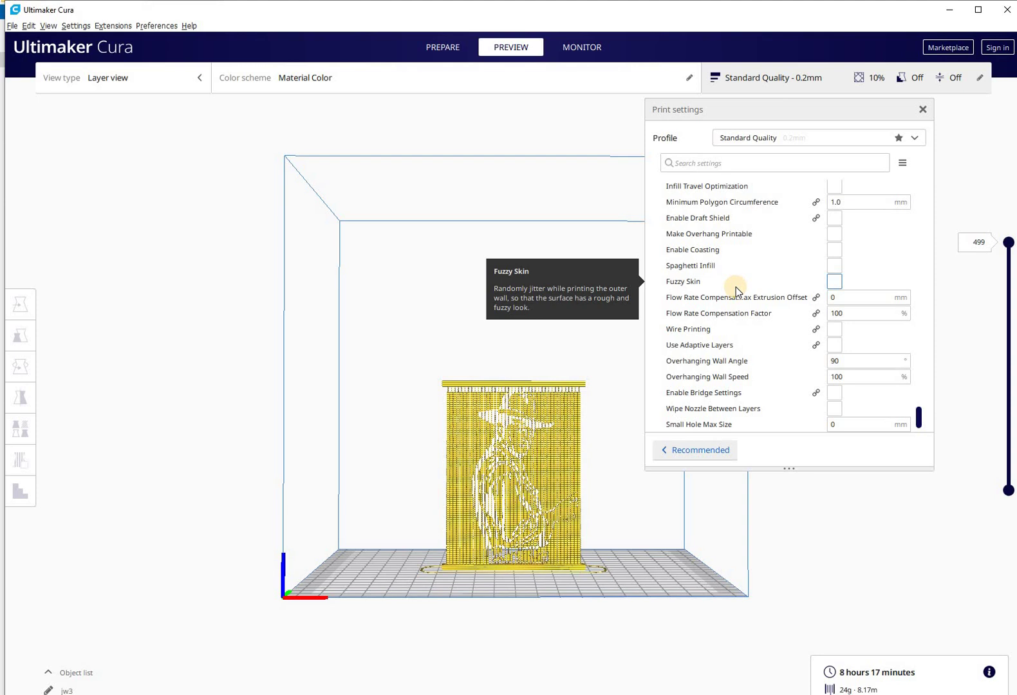
mouse_move(726, 238)
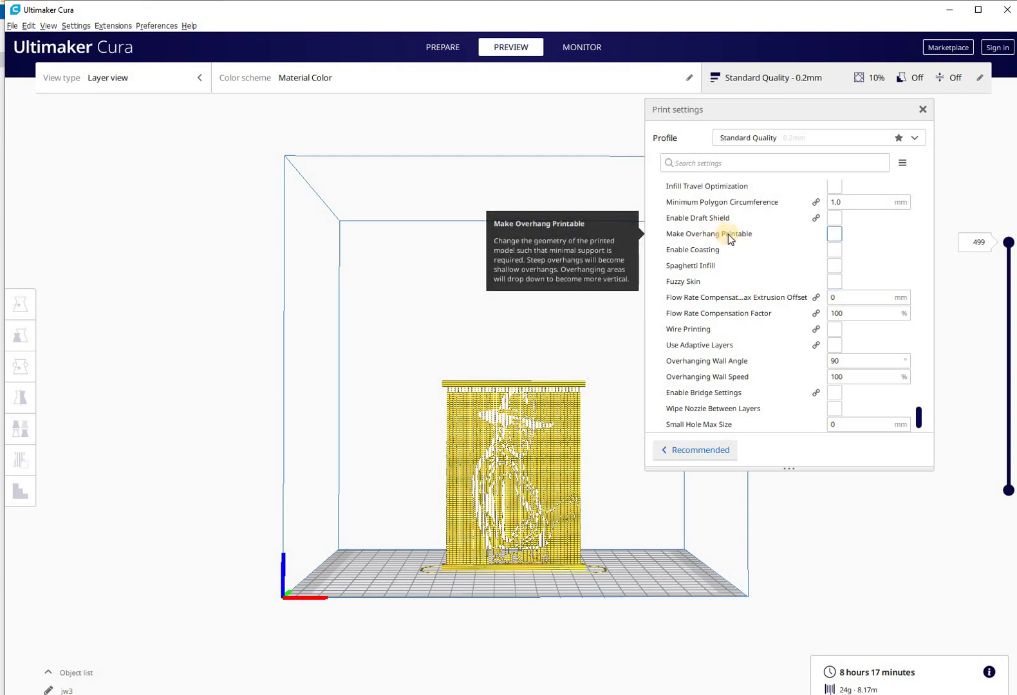
click(836, 237)
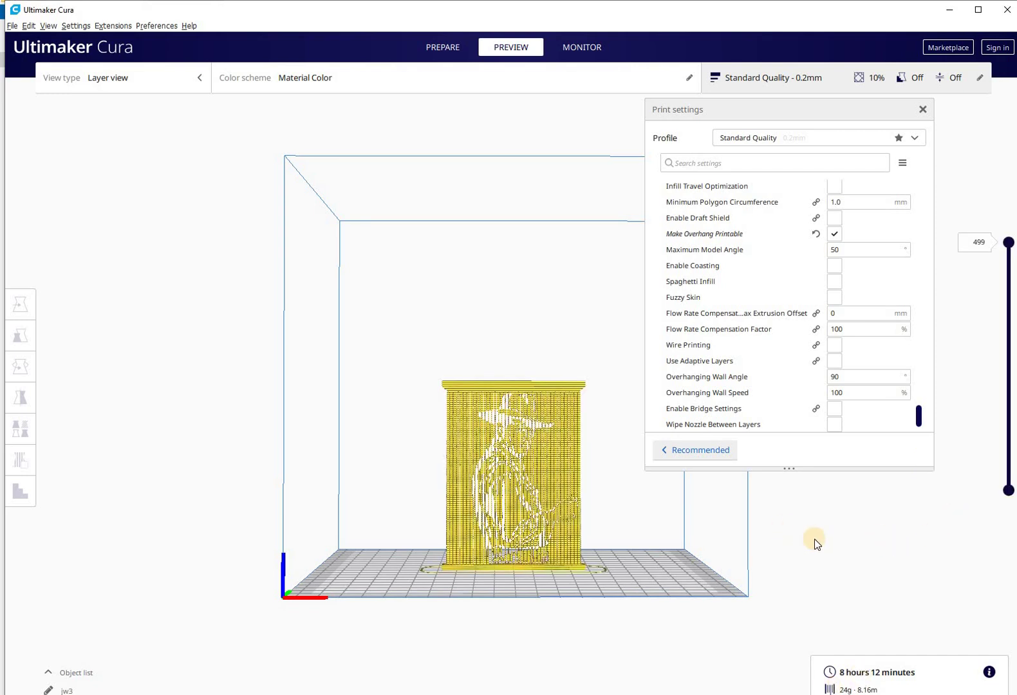
click(521, 56)
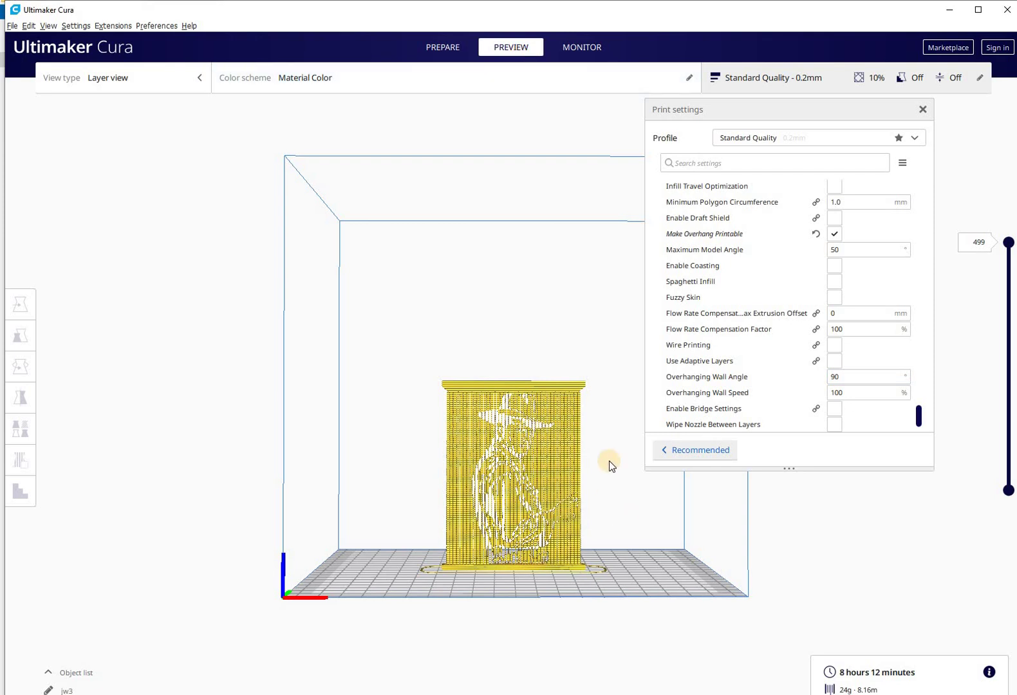
Examine the sloped underside of the reshaped cap from the side and below, and the picture pillars from the front.
right_drag(550, 489, 576, 482)
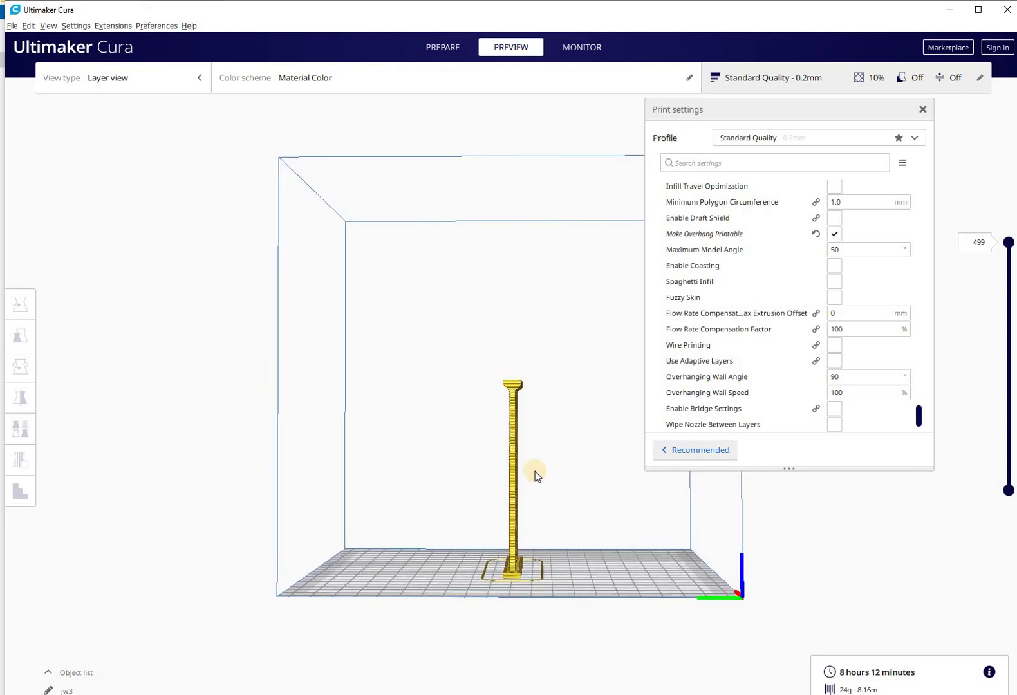
scroll(579, 483, up, 6)
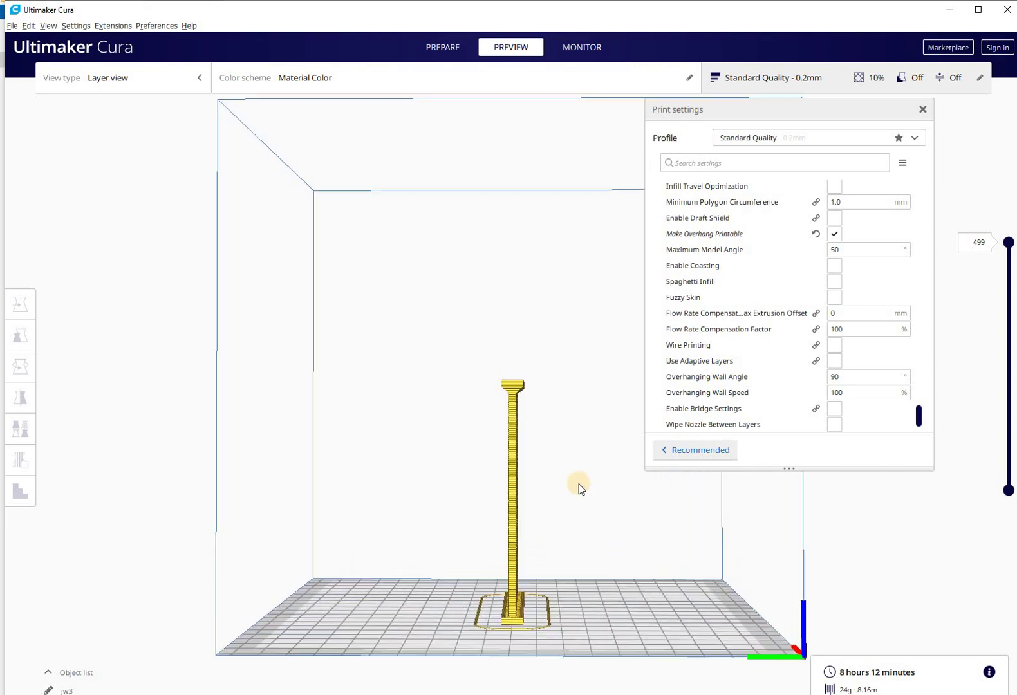
scroll(579, 484, up, 3)
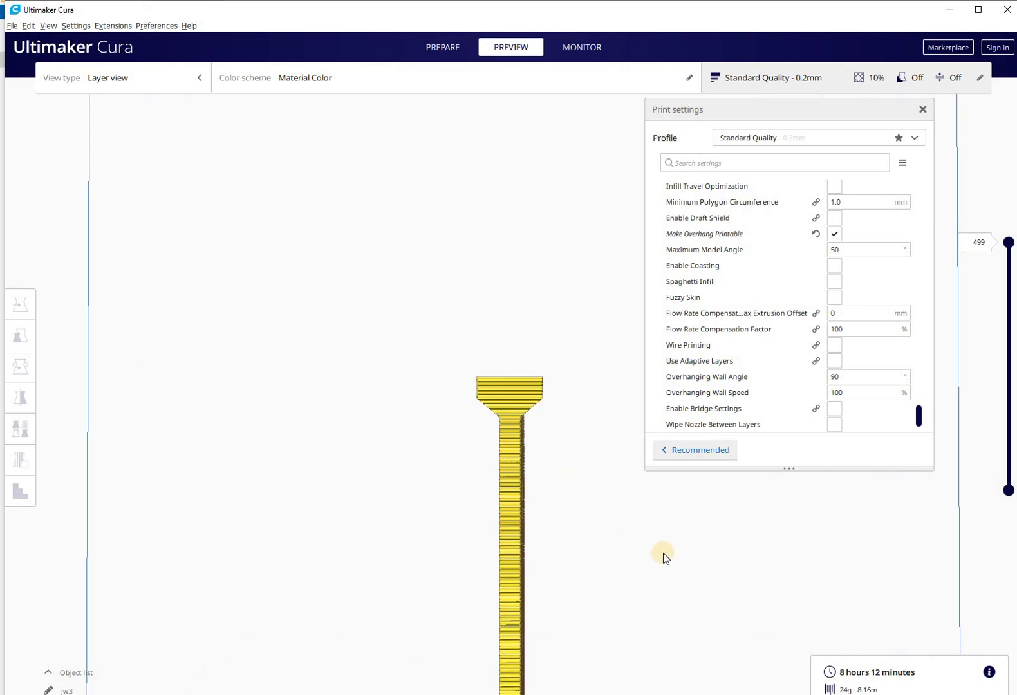
right_drag(587, 553, 472, 541)
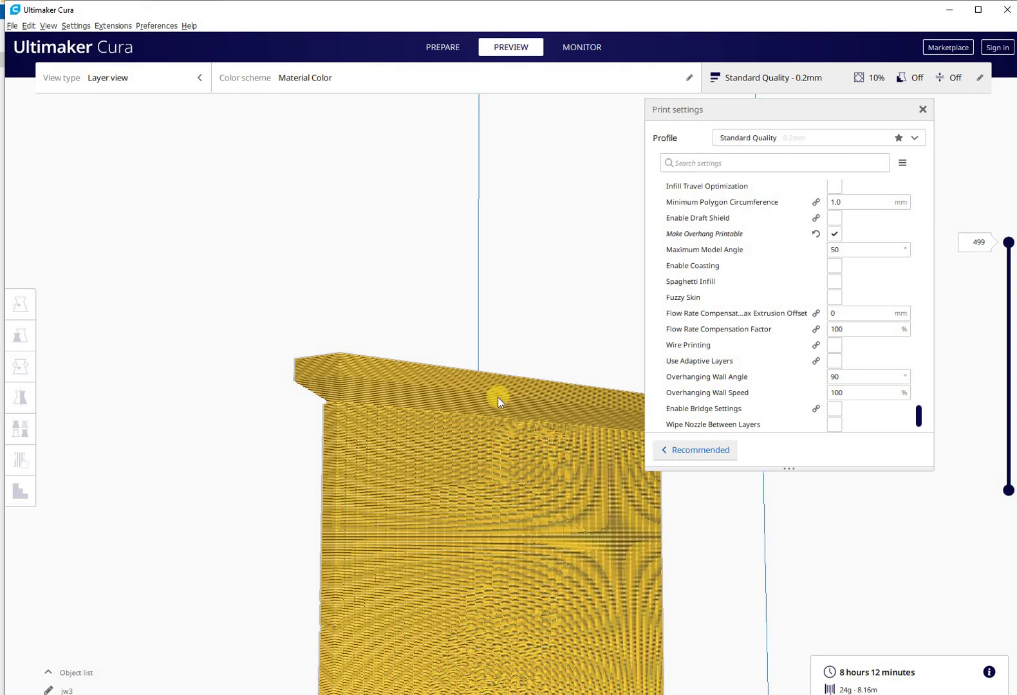
mouse_move(484, 468)
right_down()
mouse_move(589, 478)
mouse_move(480, 480)
right_up()
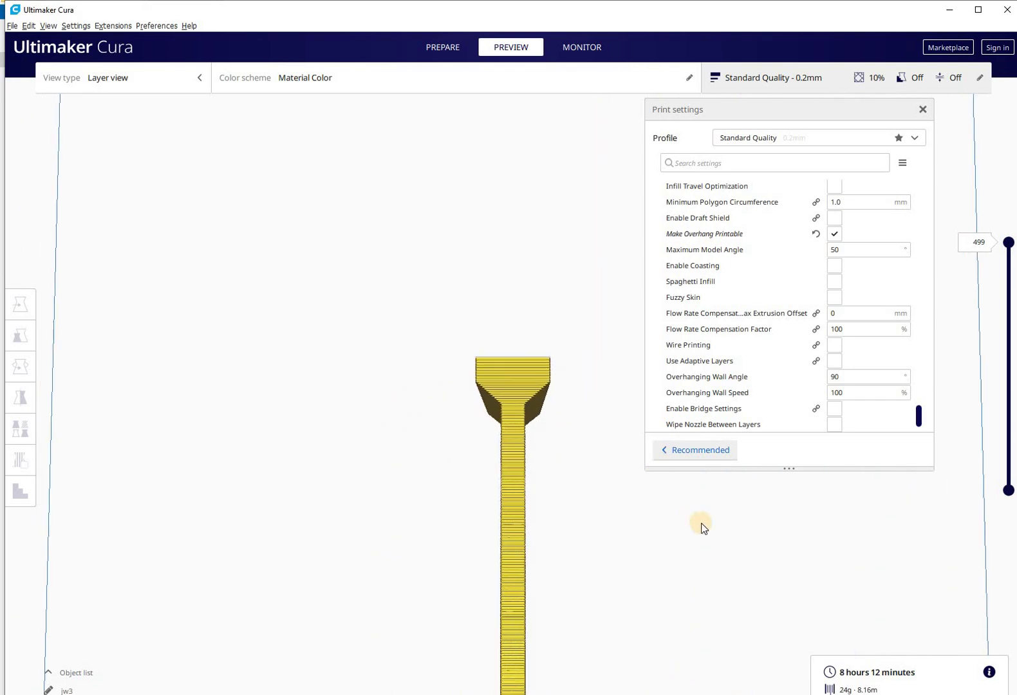
scroll(617, 525, up, 5)
scroll(684, 536, up, 5)
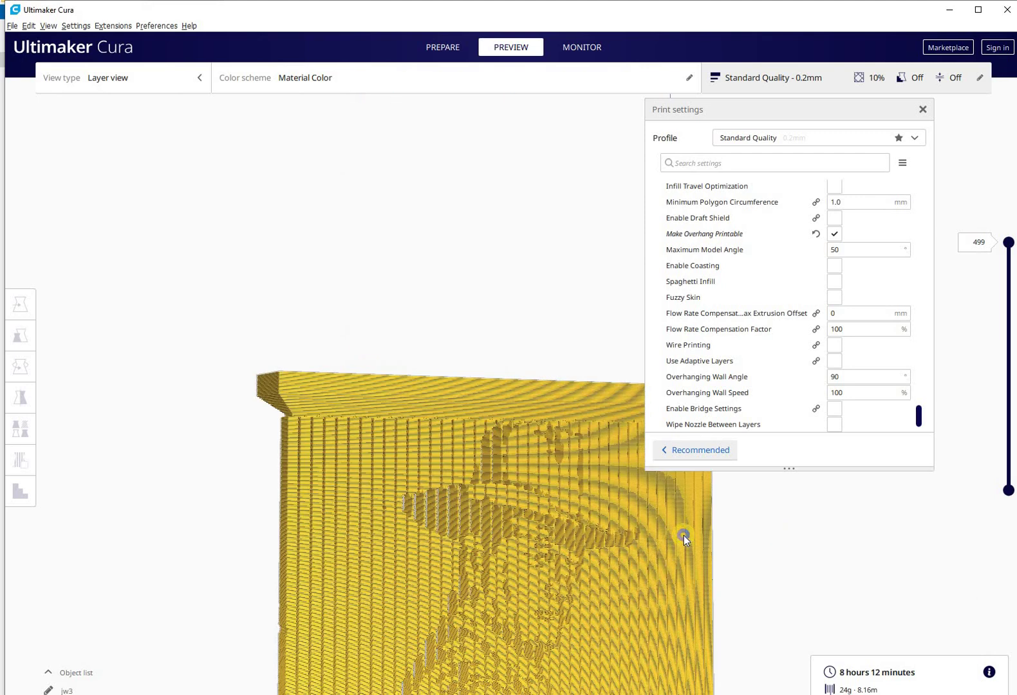
scroll(675, 531, down, 6)
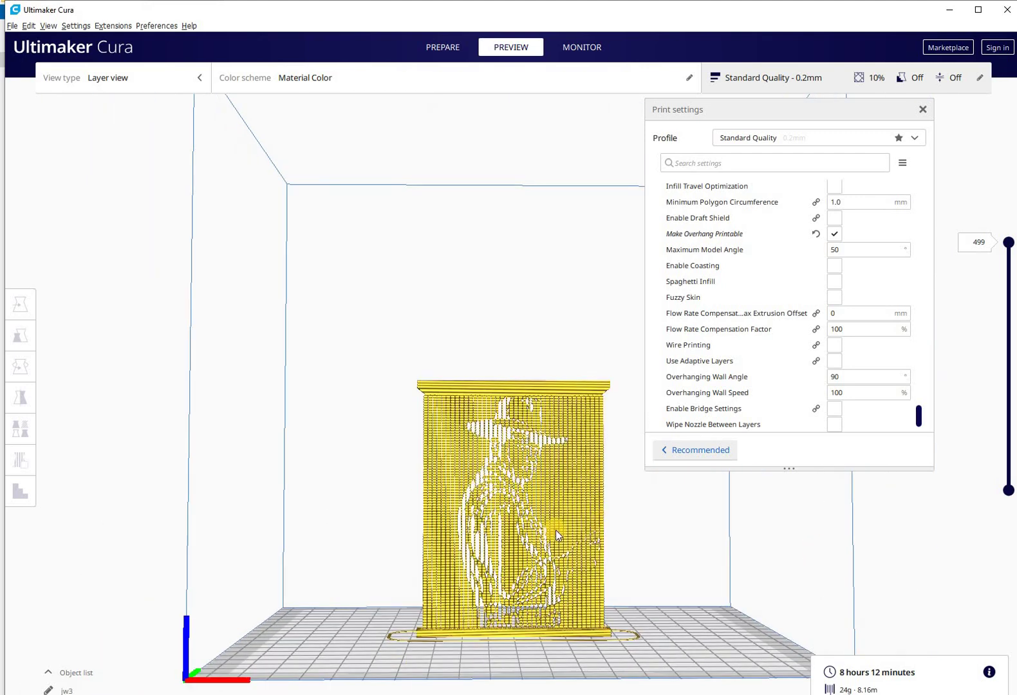
scroll(599, 499, up, 2)
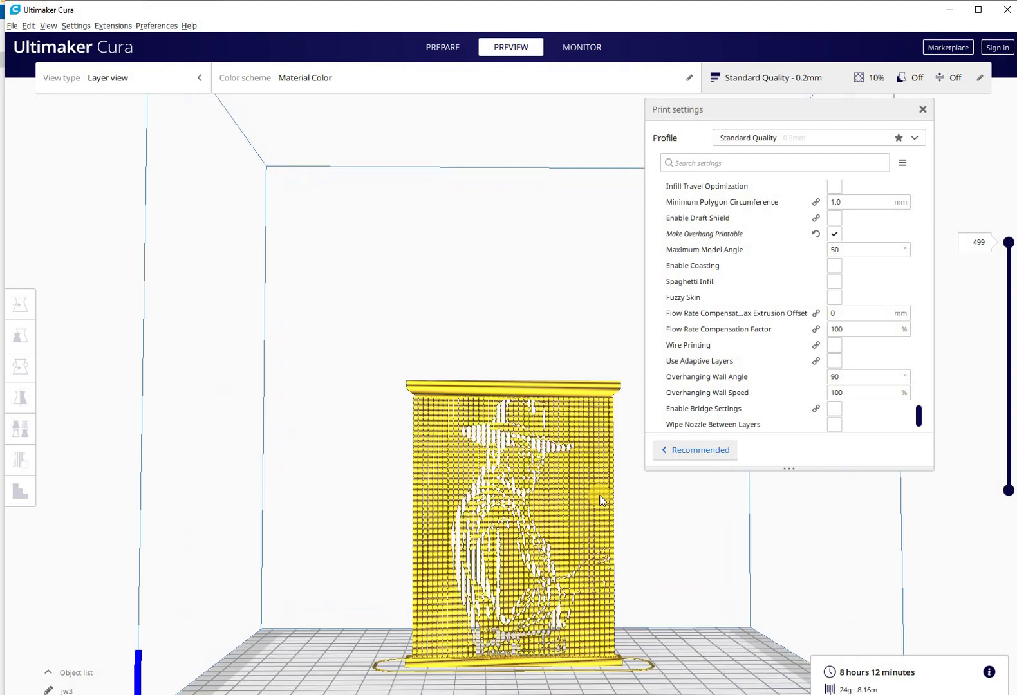
scroll(648, 515, up, 2)
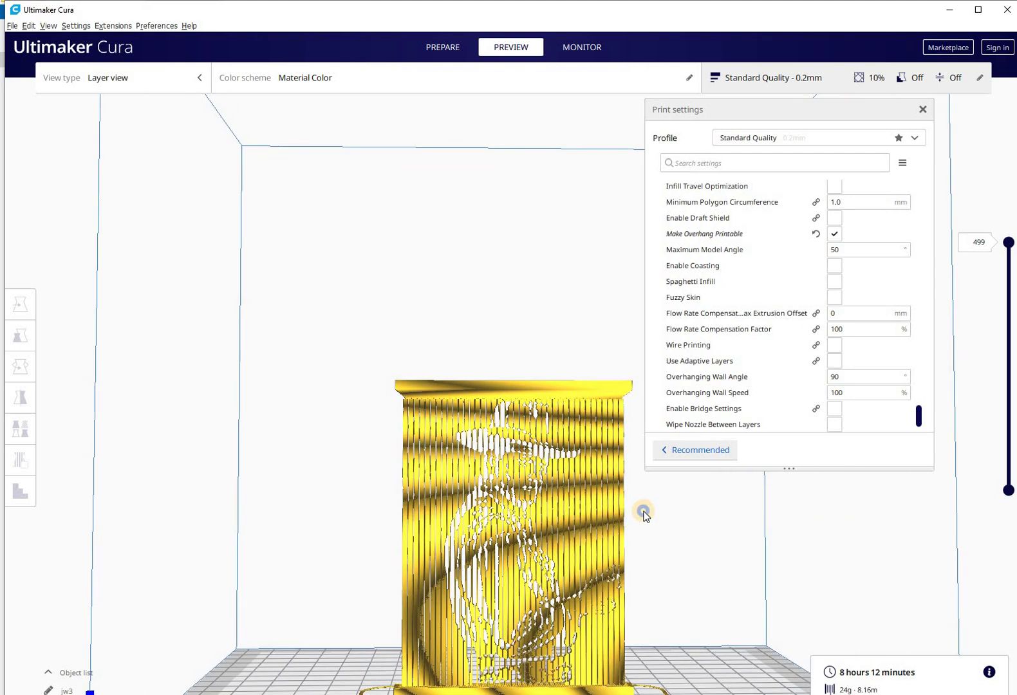
scroll(582, 504, down, 2)
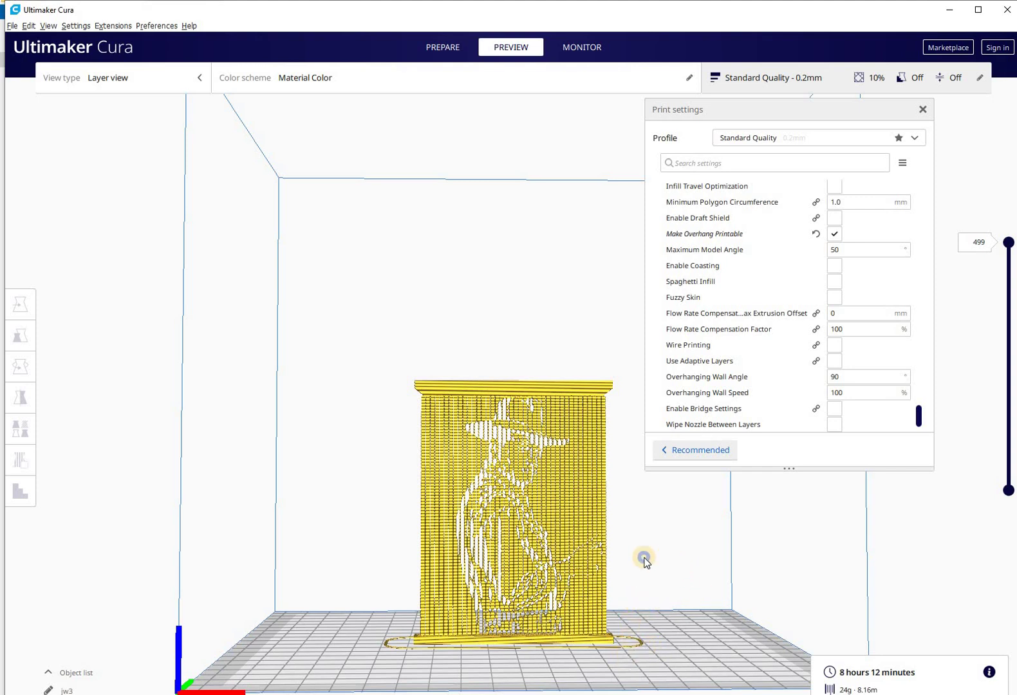
scroll(664, 561, down, 3)
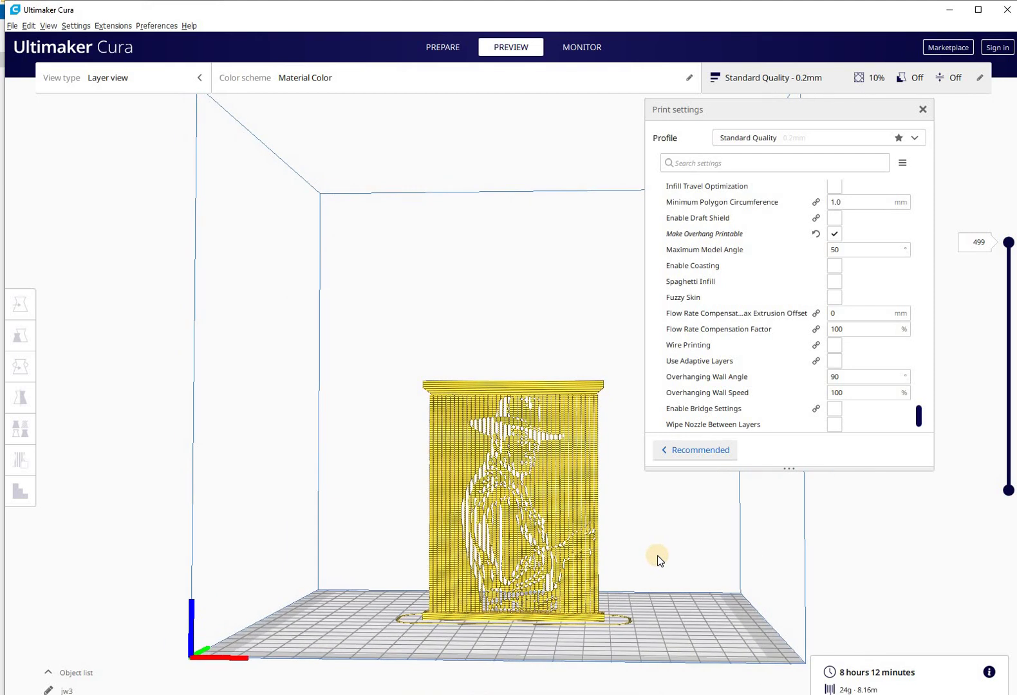